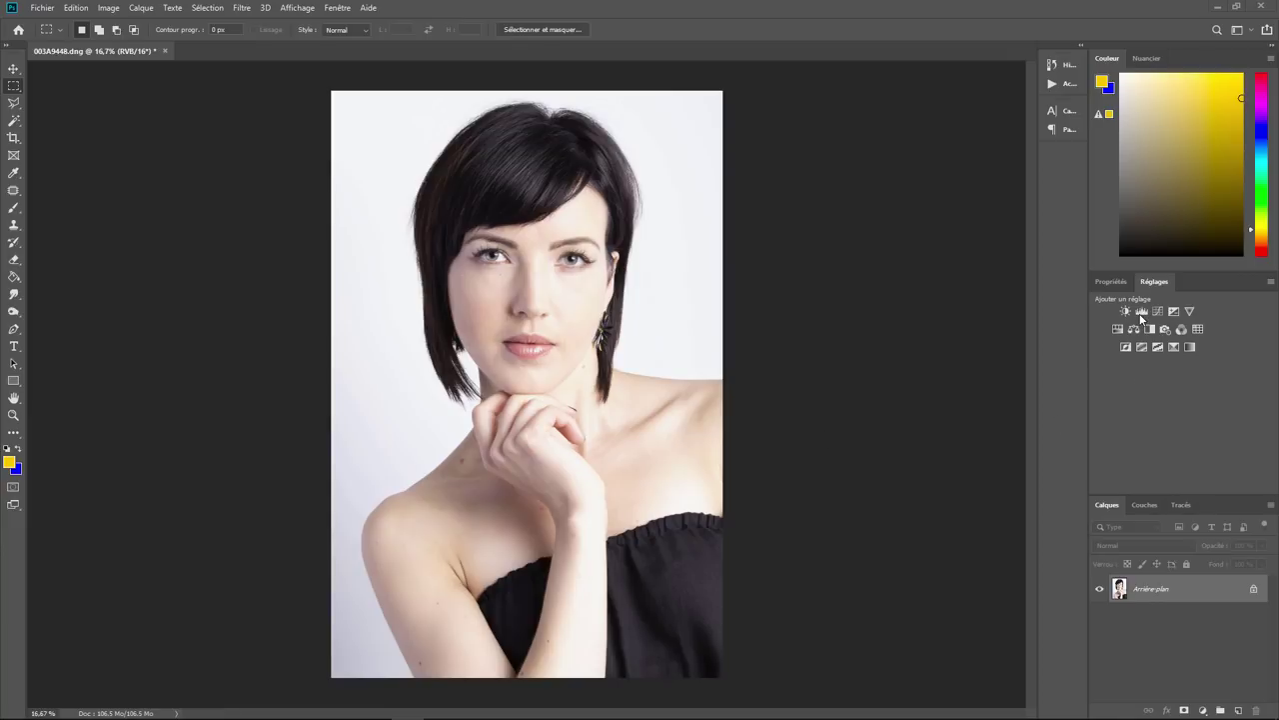
Try a direct Exposure adjustment at -1.13 from the Image menu, then cancel it.
click(108, 8)
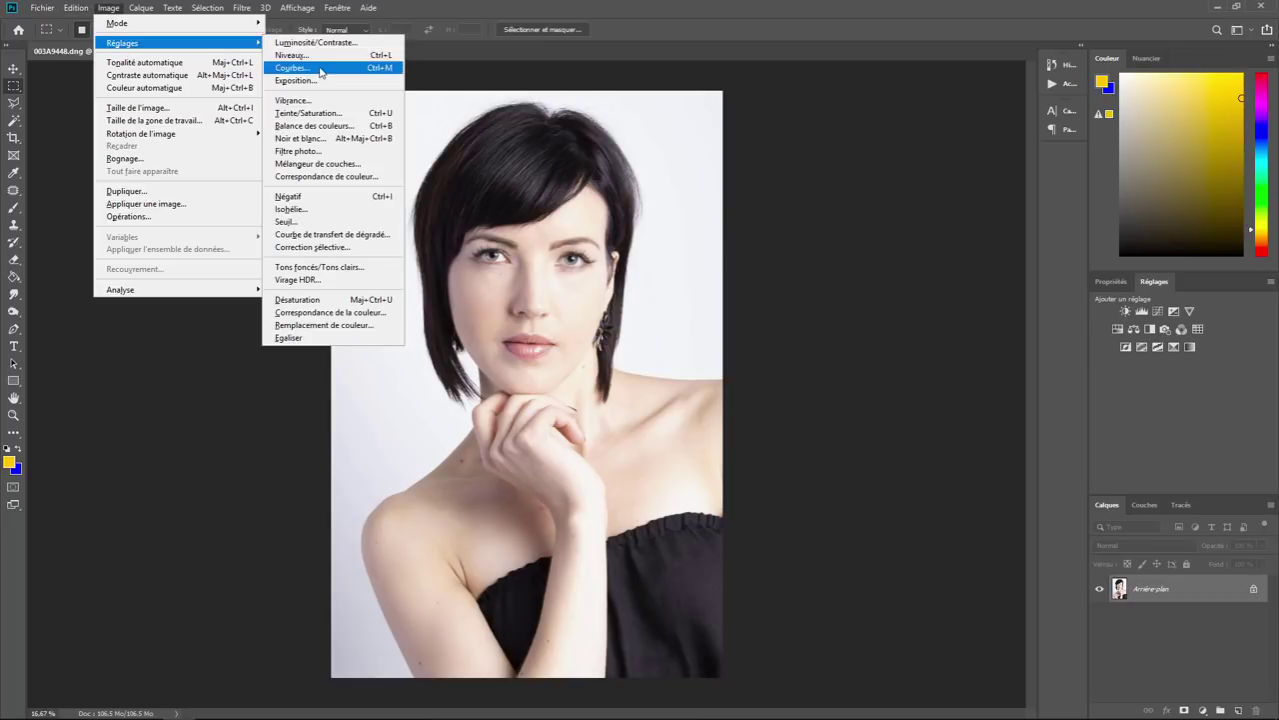
click(323, 74)
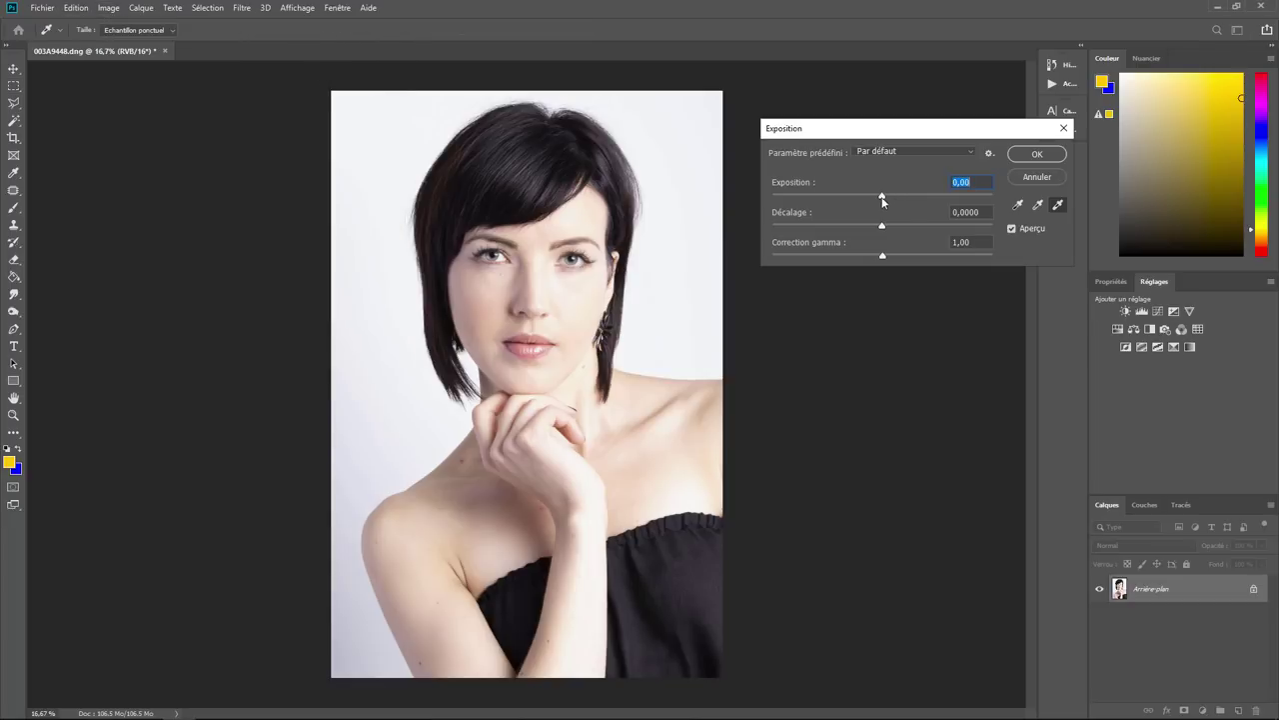
drag(882, 197, 864, 197)
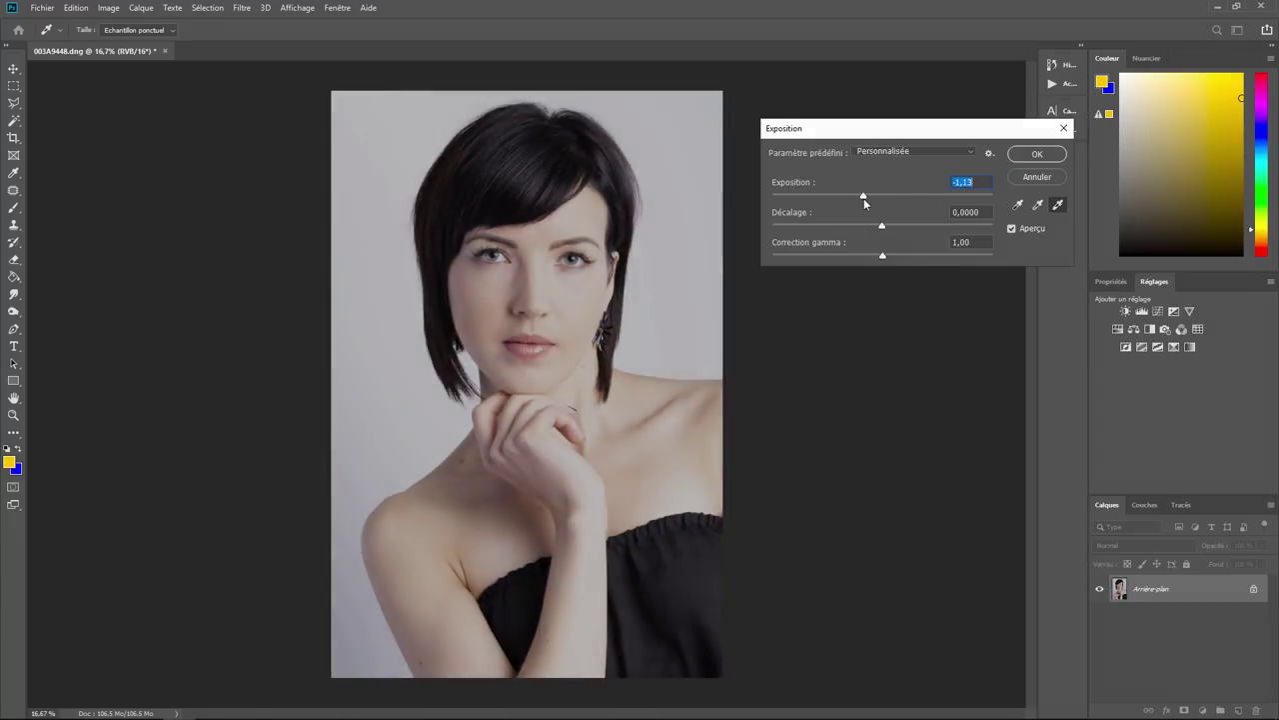
click(1034, 177)
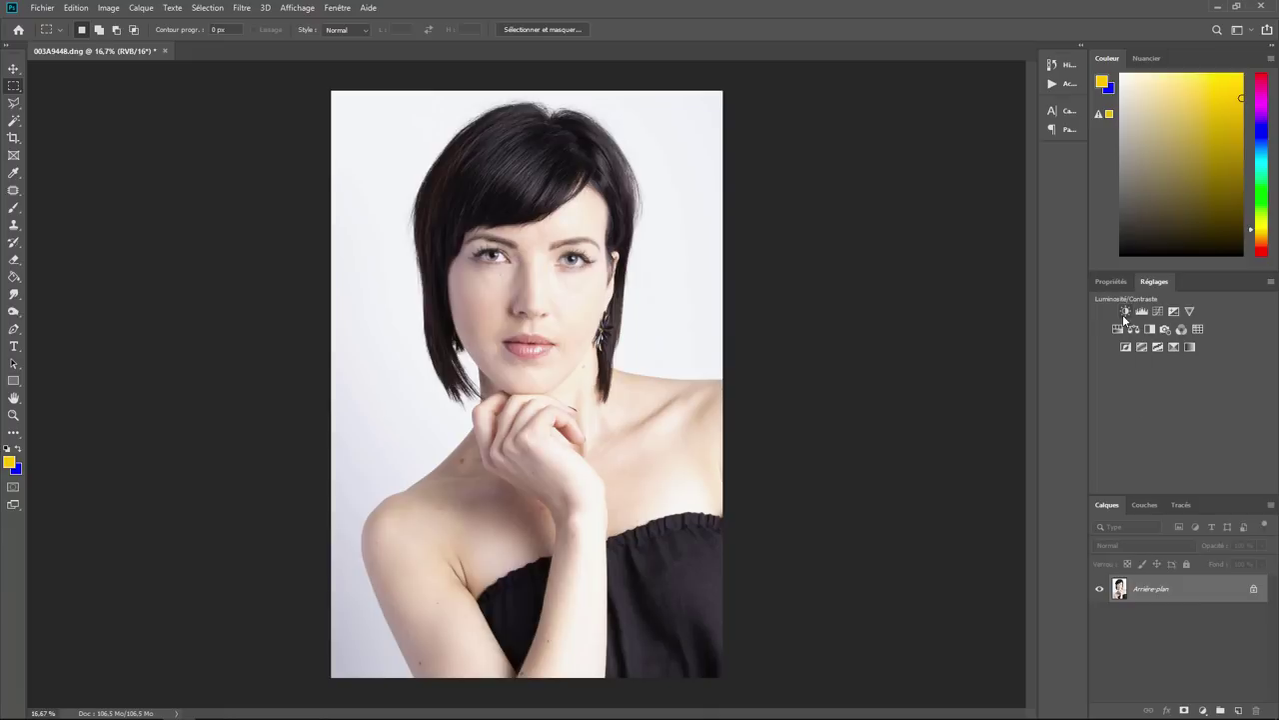
Add an Exposure adjustment layer at -1.33 with 71% opacity and select its mask.
click(1174, 311)
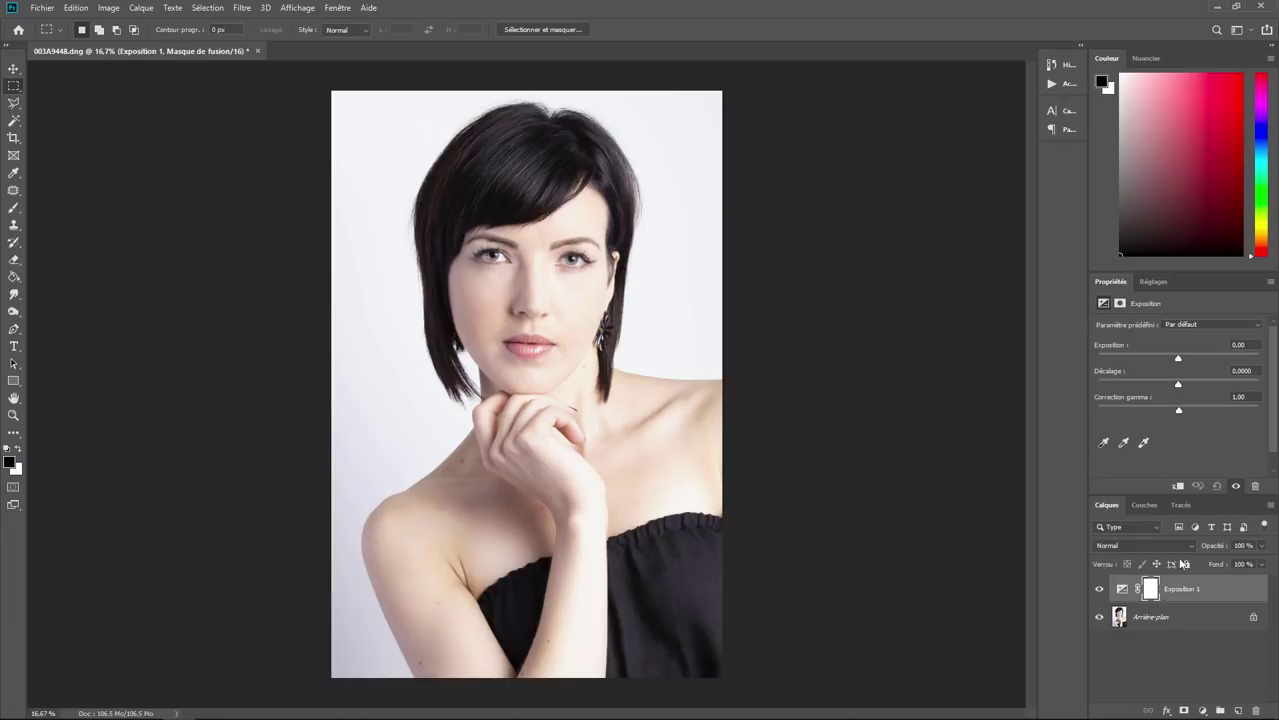
drag(1179, 359, 1164, 362)
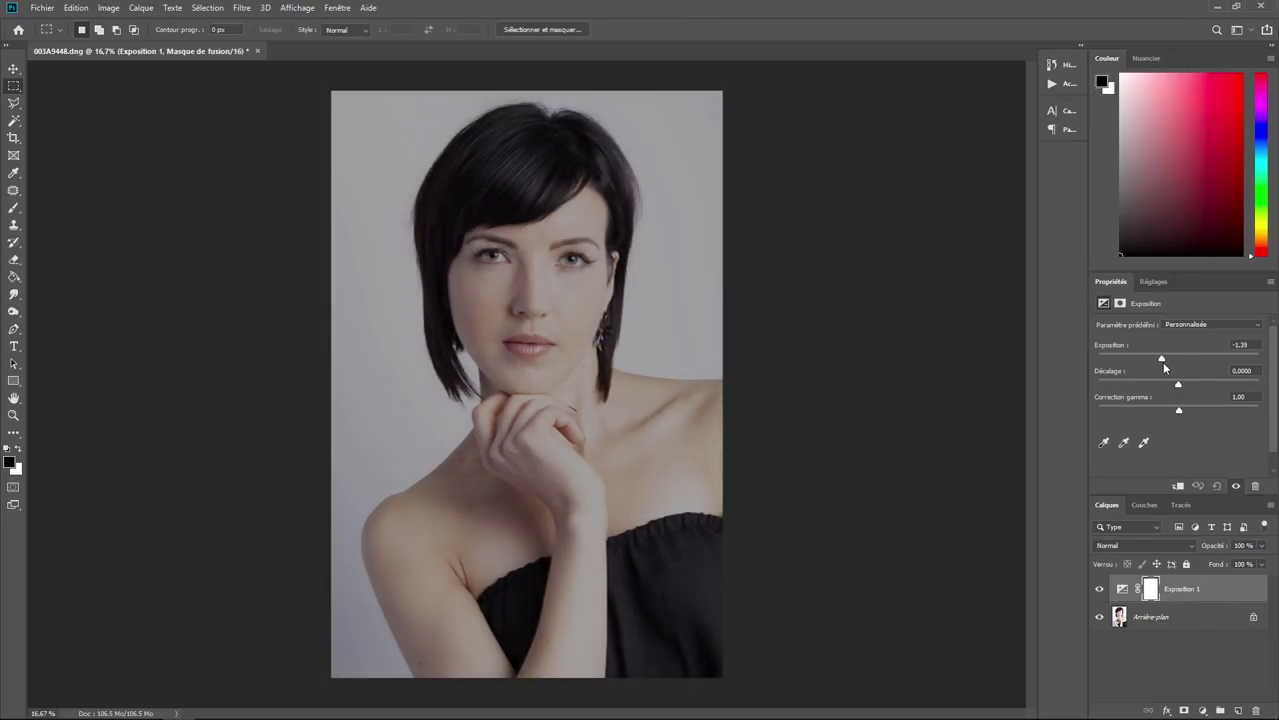
click(1263, 546)
mouse_move(1265, 567)
mouse_down()
mouse_move(1225, 565)
mouse_move(1245, 562)
mouse_up()
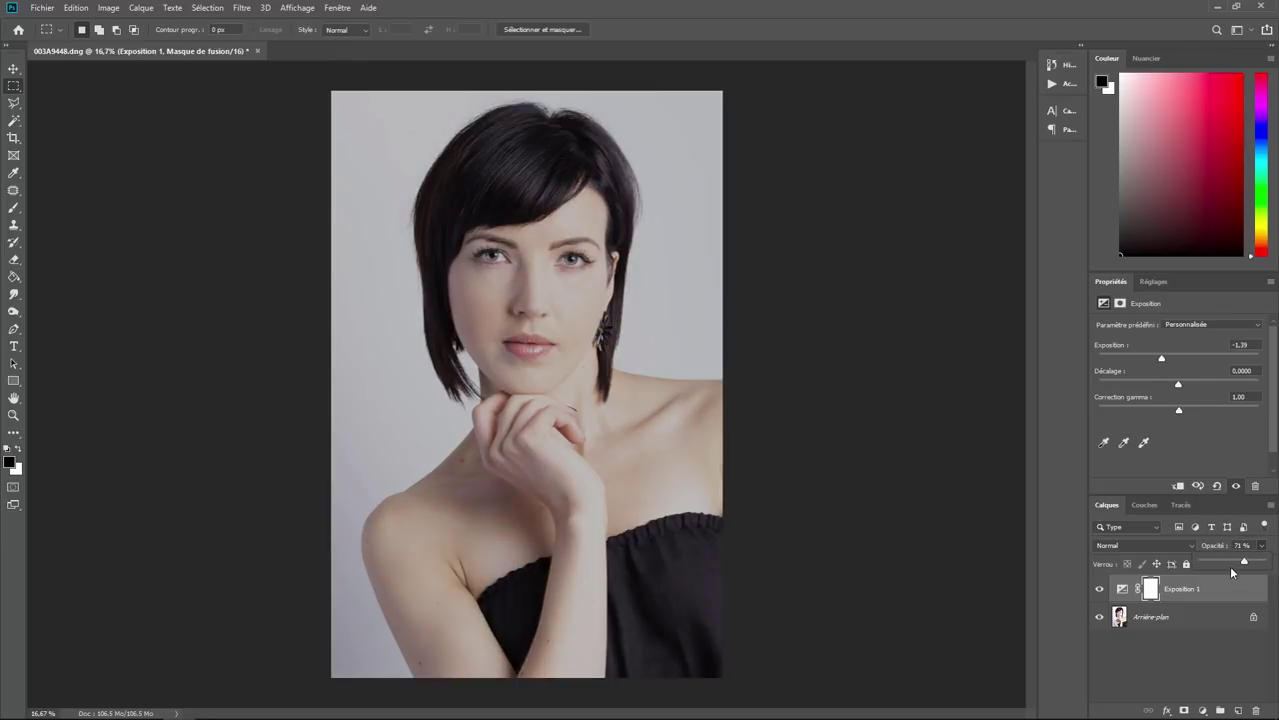
click(1156, 592)
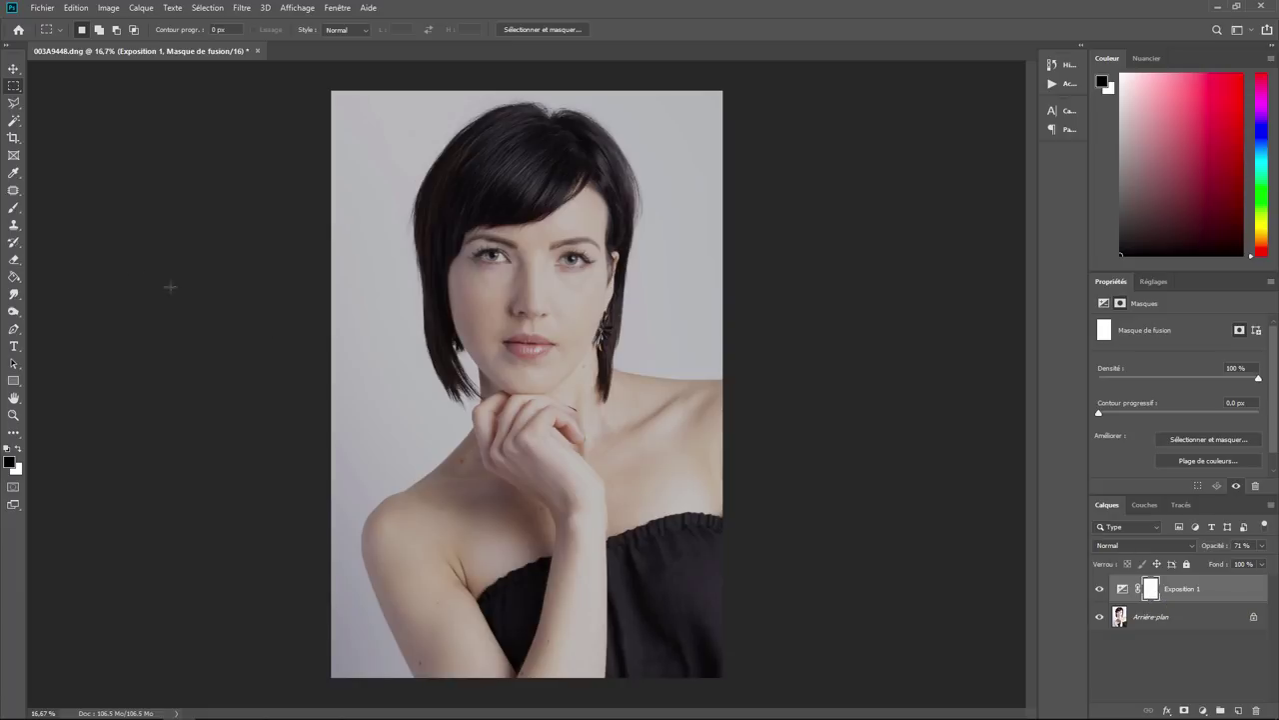
Paint the exposure layer's mask over the nose bridge with a 138 px brush.
click(14, 208)
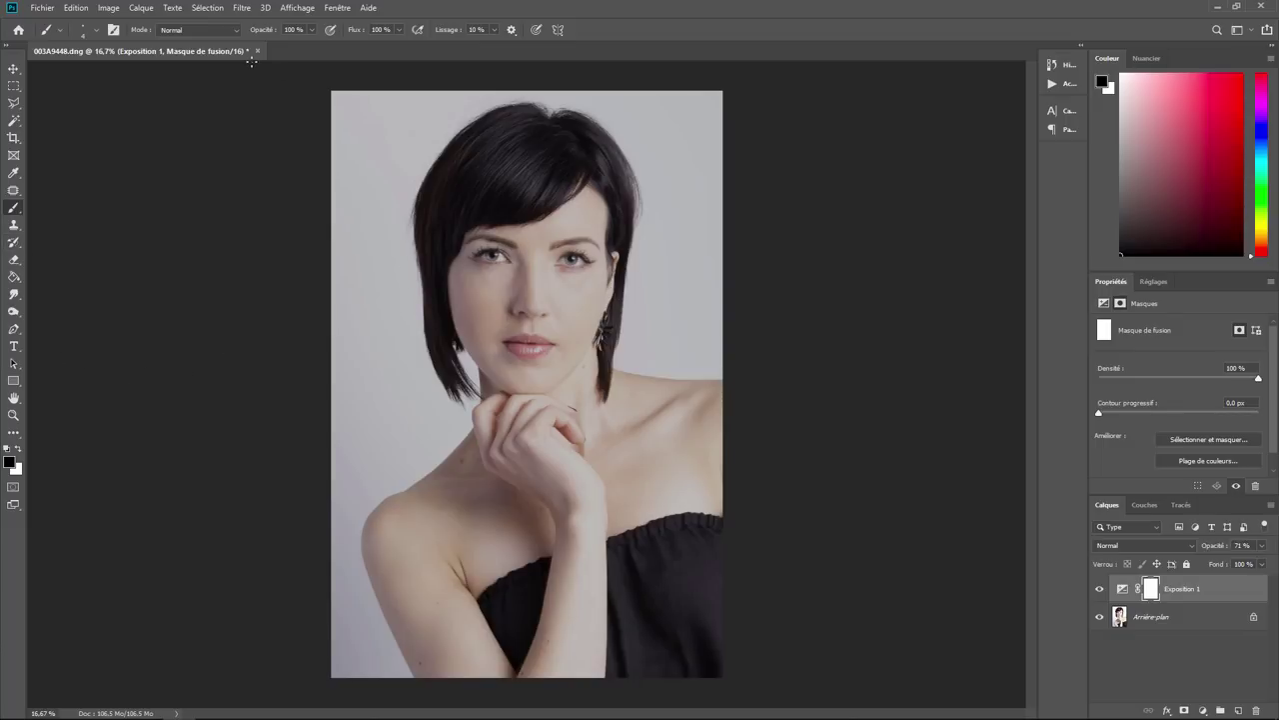
click(96, 30)
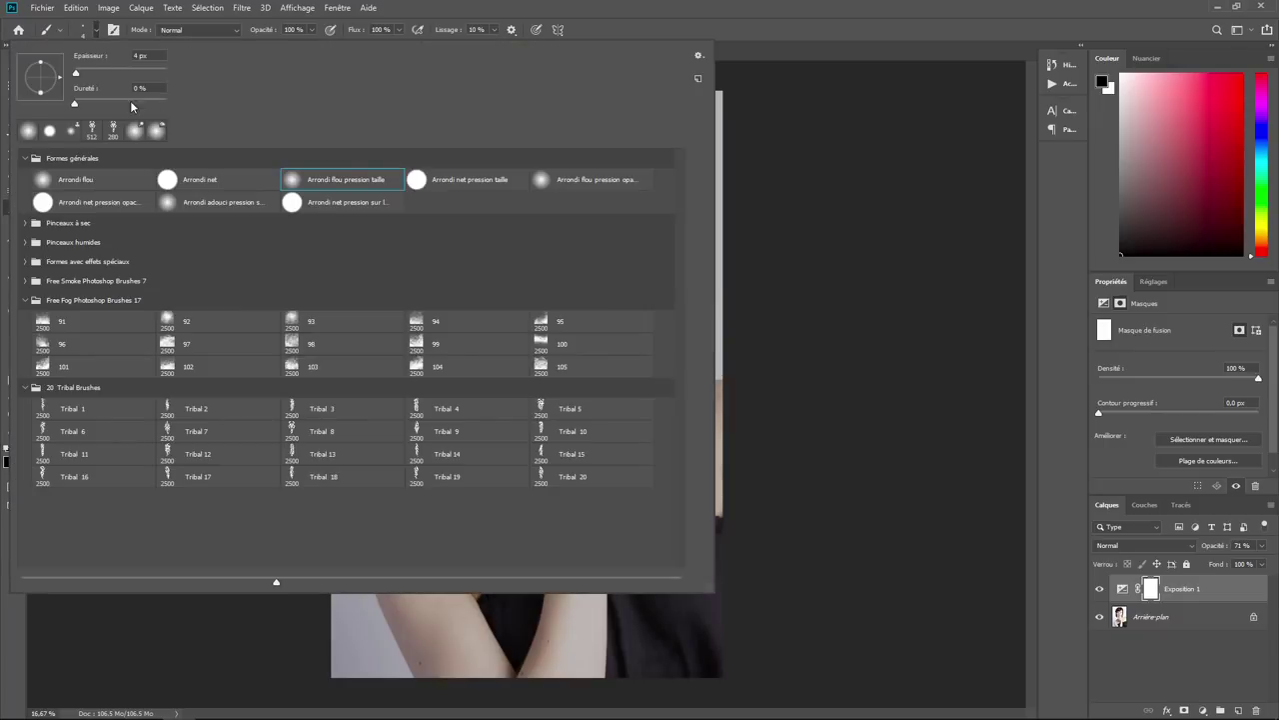
drag(76, 72, 128, 76)
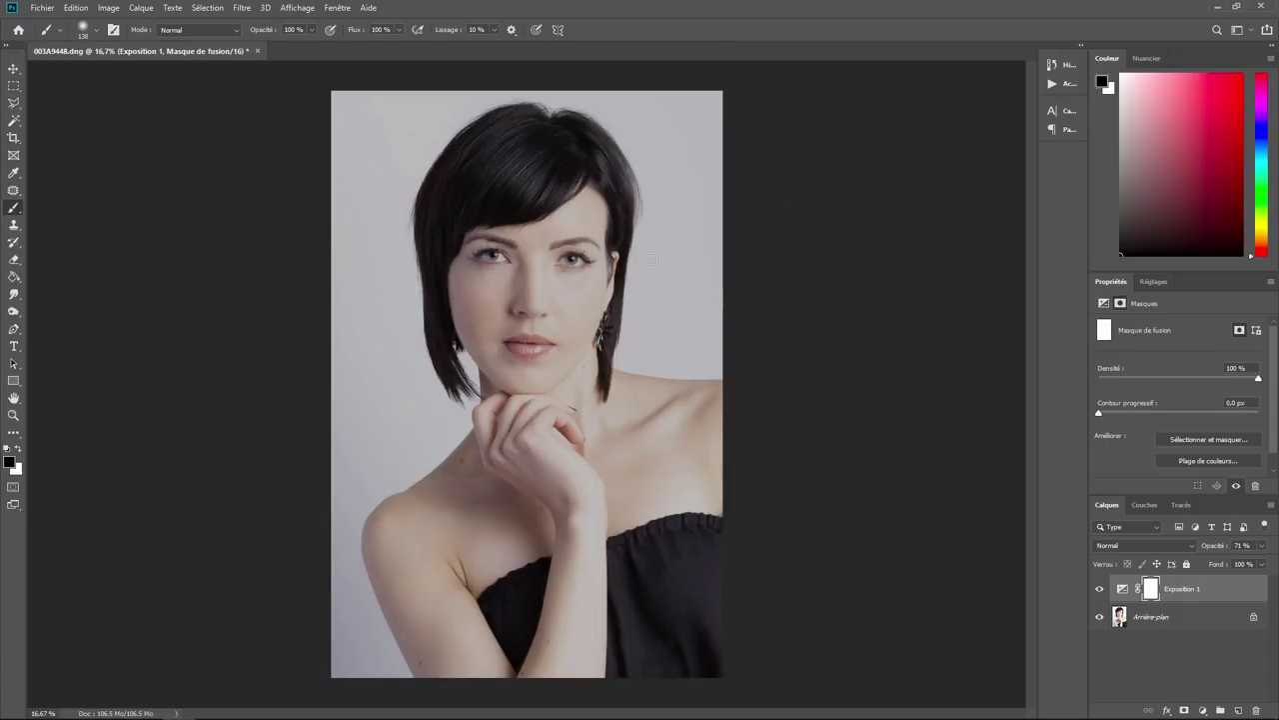
key(Return)
mouse_move(534, 262)
mouse_down()
mouse_move(530, 305)
mouse_move(534, 251)
mouse_move(534, 294)
mouse_move(571, 257)
mouse_move(584, 207)
mouse_move(480, 238)
mouse_move(499, 265)
mouse_move(543, 251)
mouse_move(463, 288)
mouse_move(486, 262)
mouse_up()
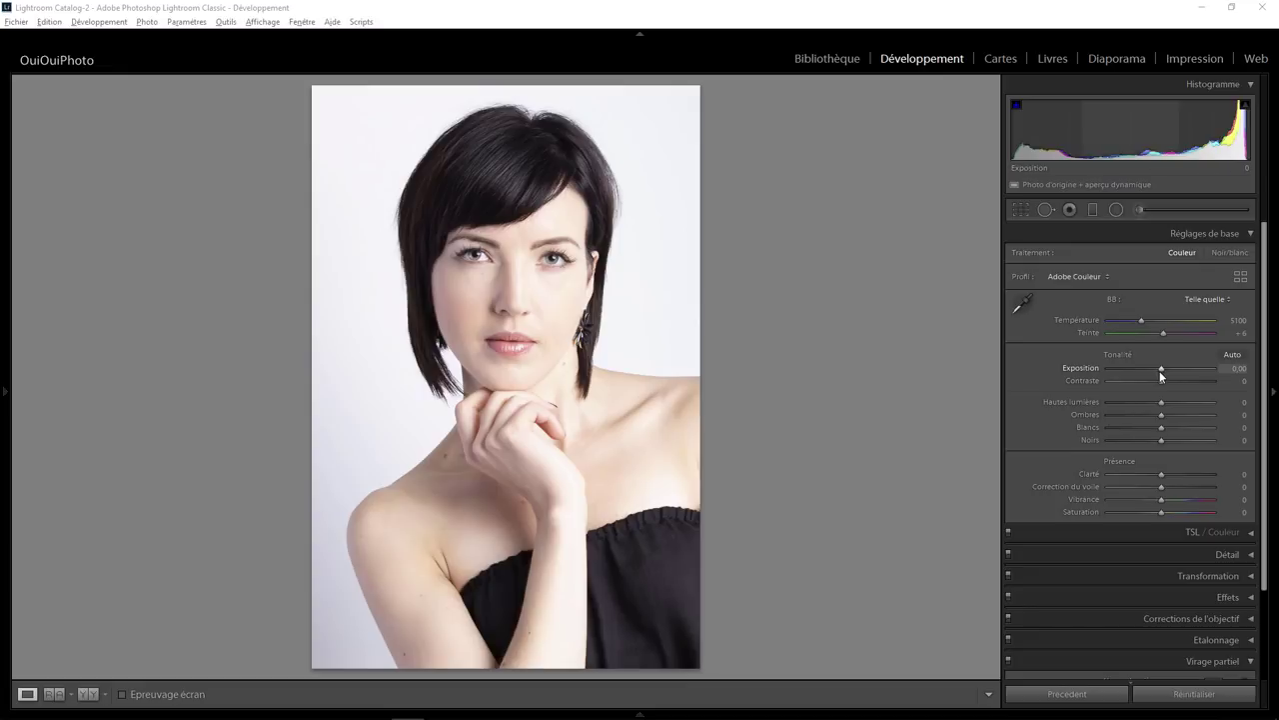
mouse_move(1161, 371)
mouse_down()
mouse_move(1183, 374)
mouse_move(1166, 370)
mouse_up()
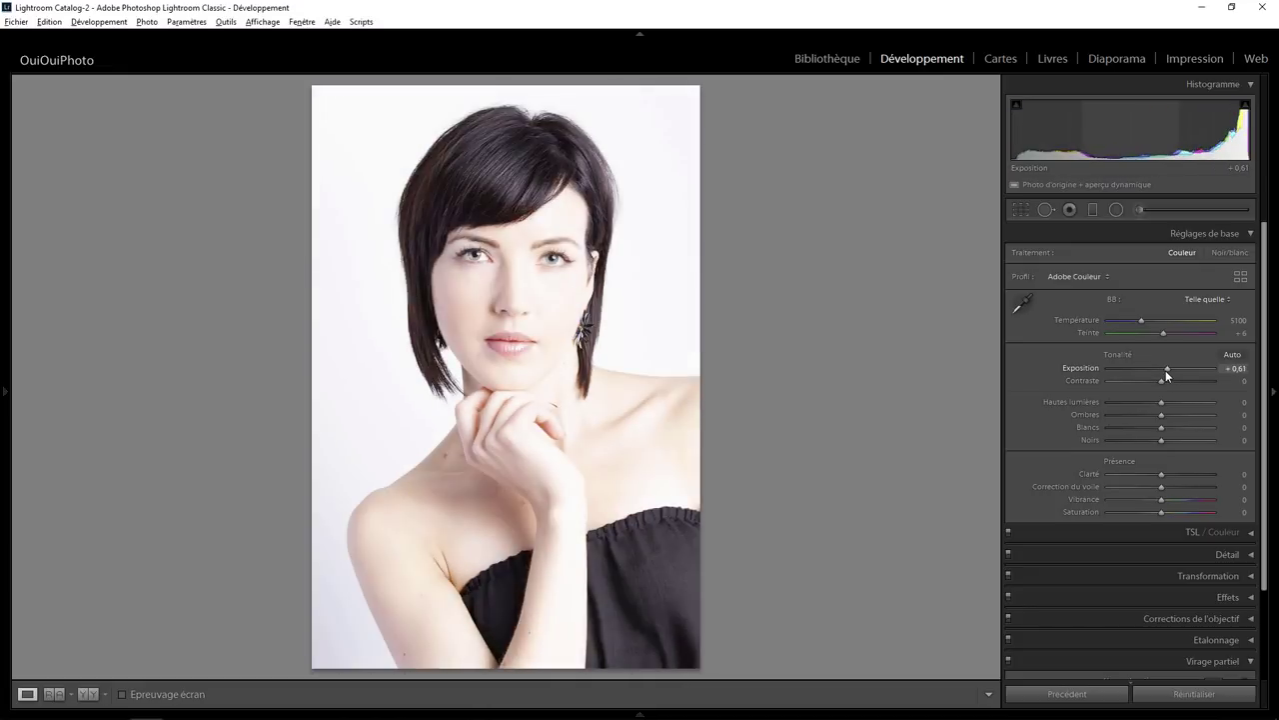
double_click(1165, 370)
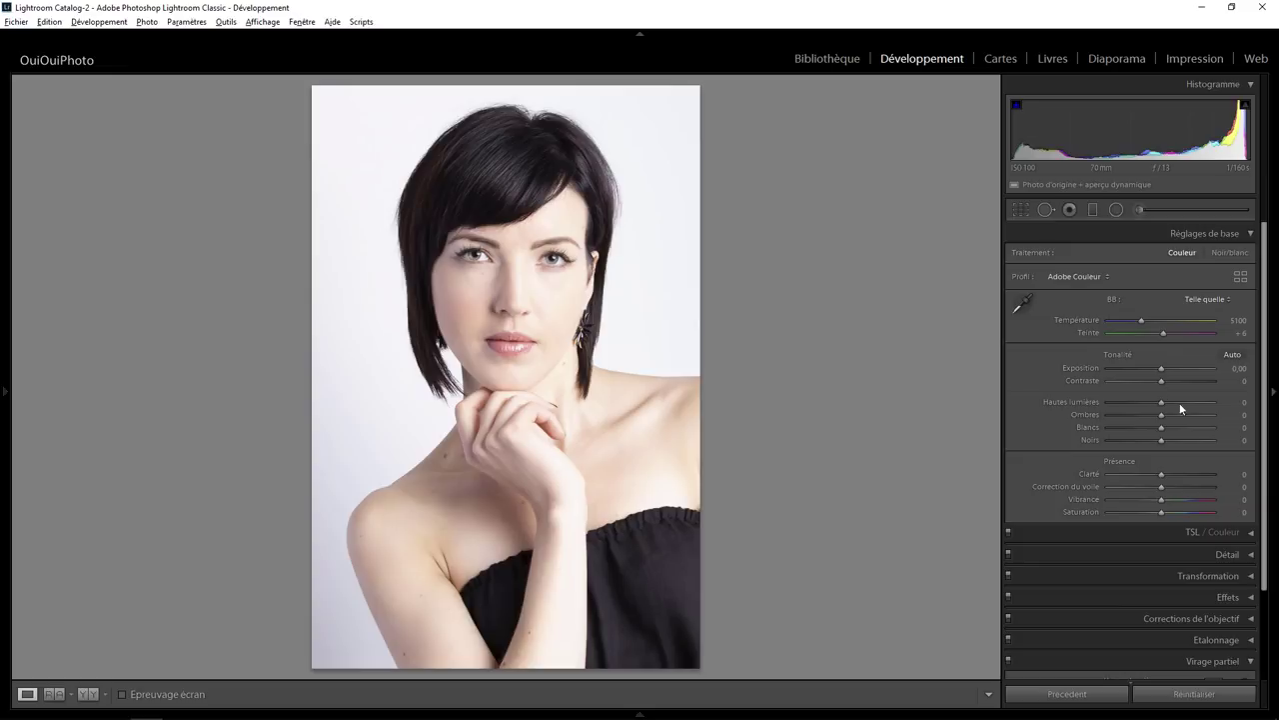
drag(1266, 556, 1265, 647)
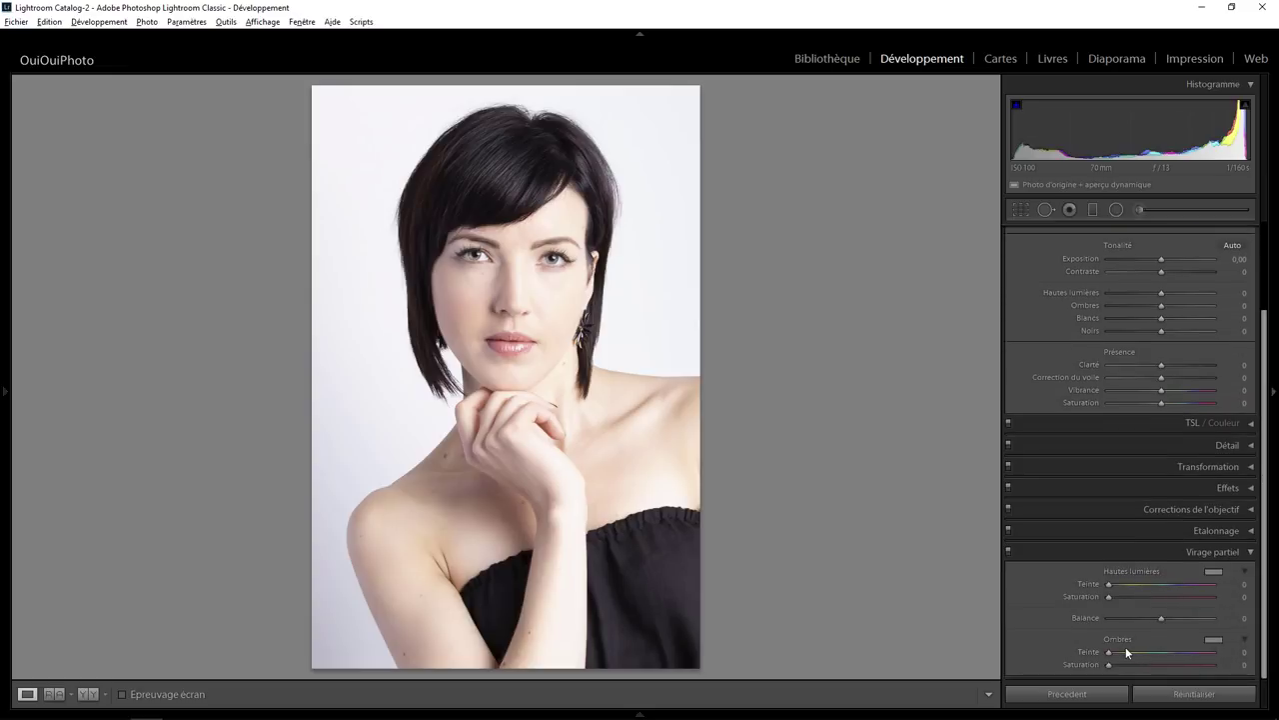
click(1212, 640)
click(977, 622)
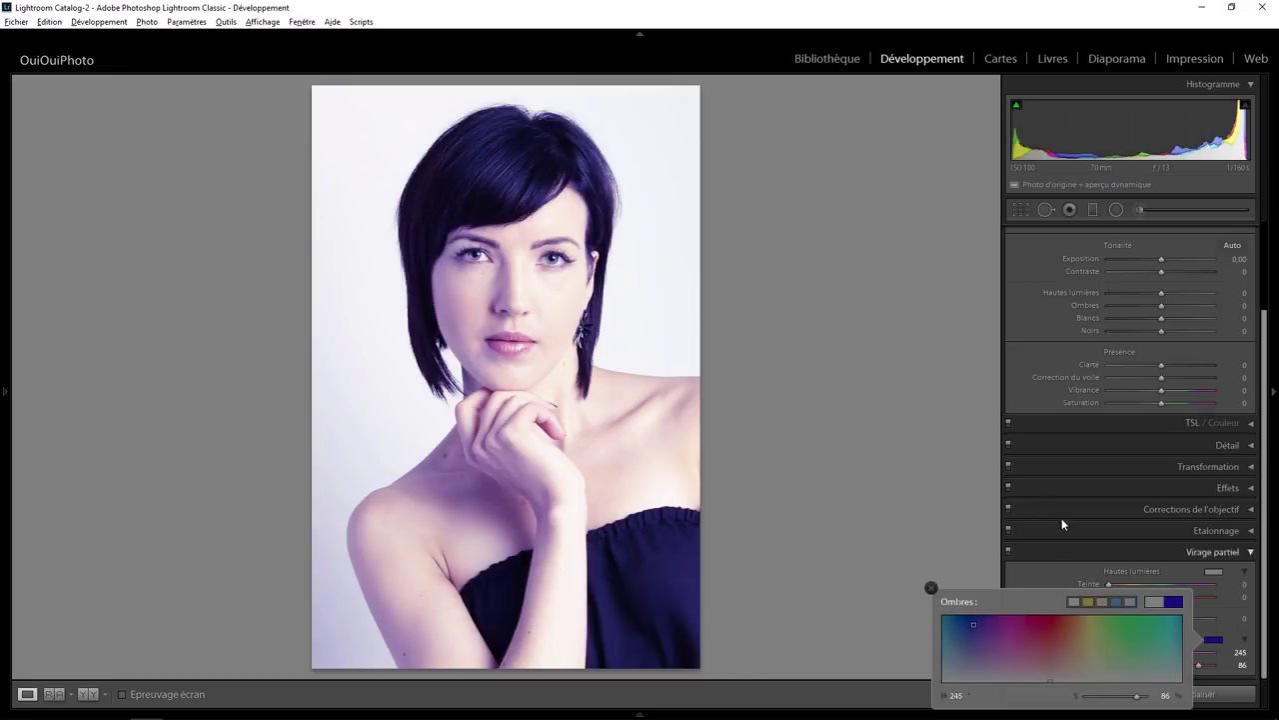
click(931, 587)
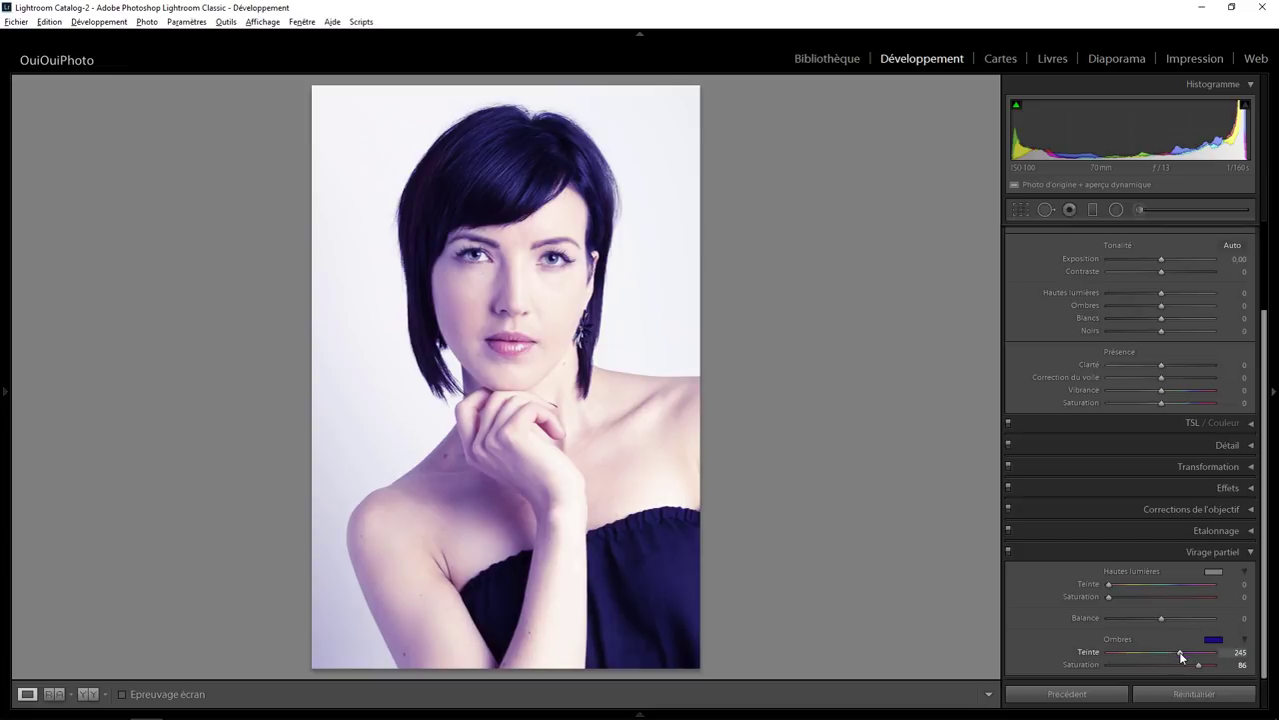
drag(1199, 664, 1099, 667)
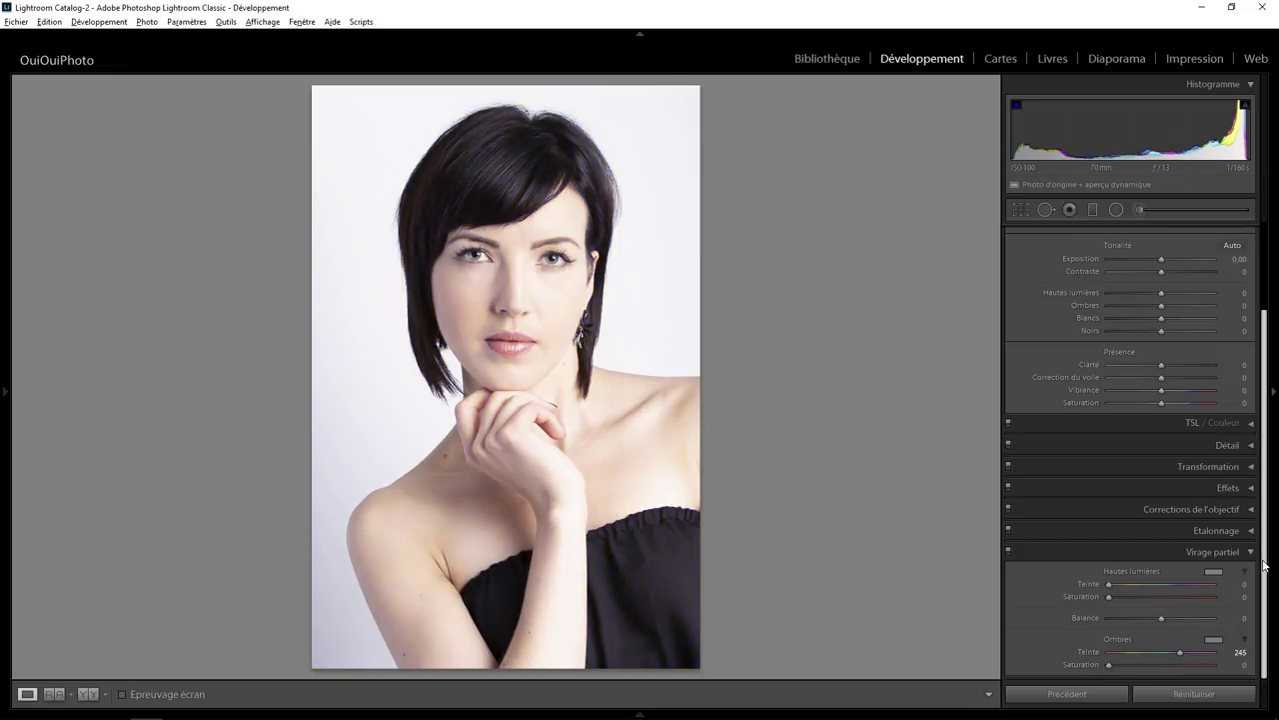
drag(1265, 566, 1268, 420)
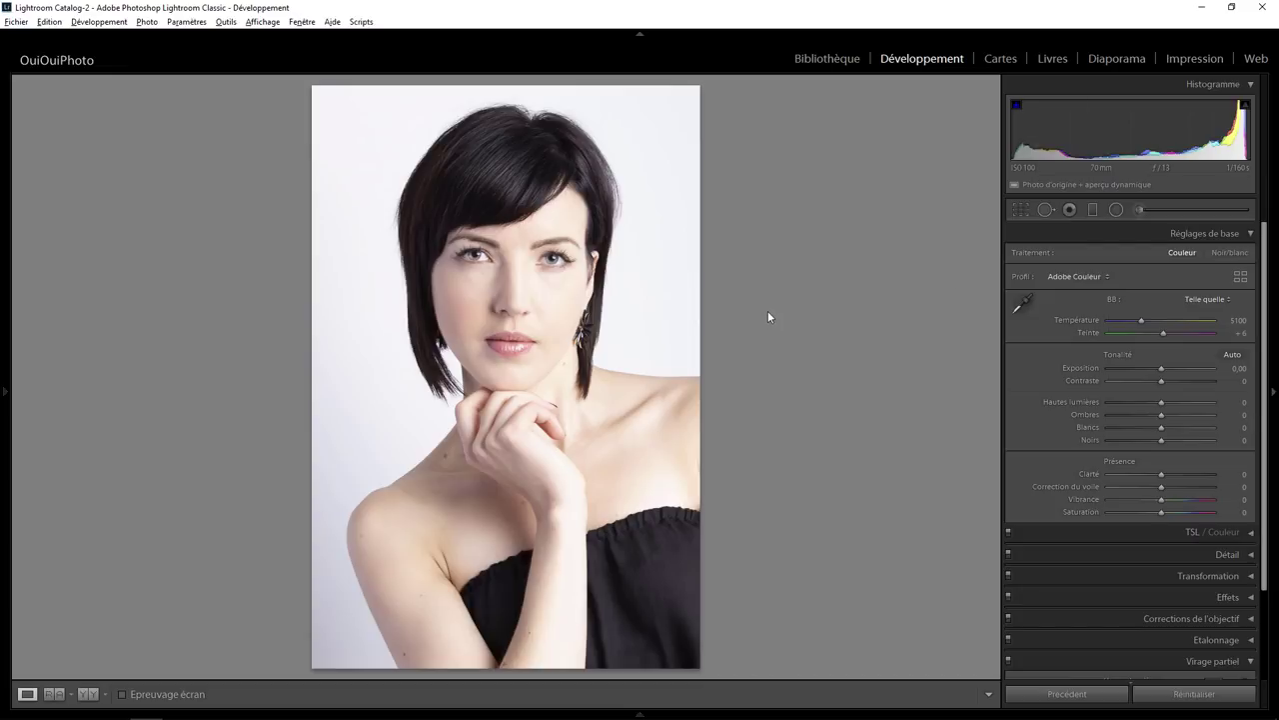
Draw a graduated filter along the photo's left edge and trial a strong exposure change.
click(1093, 211)
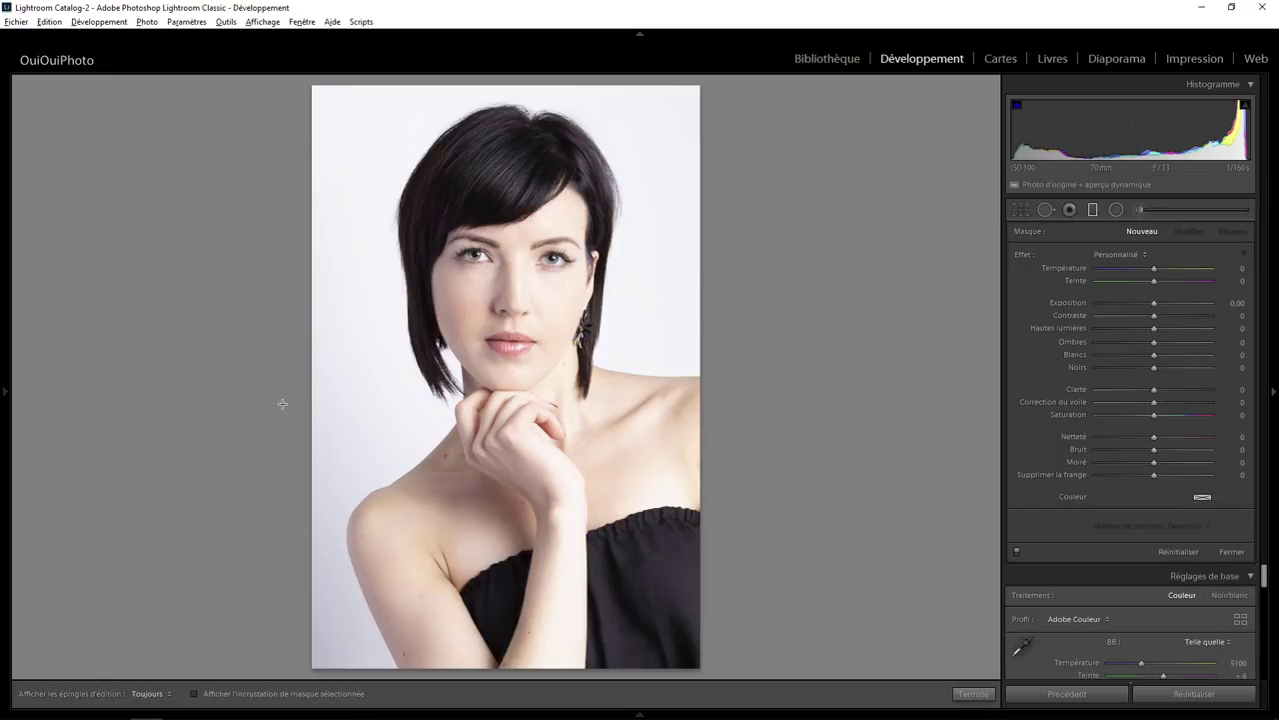
drag(295, 380, 287, 379)
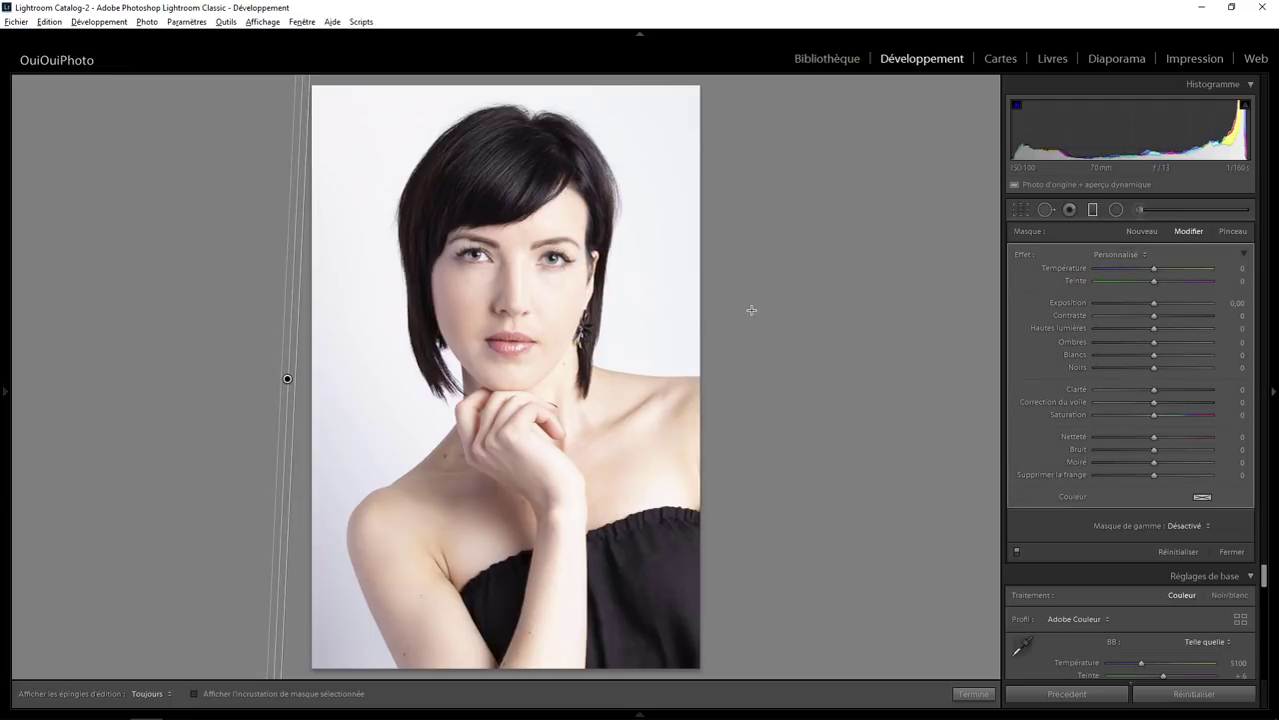
mouse_move(1155, 307)
mouse_down()
mouse_move(1107, 306)
mouse_move(1188, 306)
mouse_move(1126, 306)
mouse_move(1146, 302)
mouse_up()
Limit the filter with a Luminance range mask of 0/19 covering the dark hair and dress.
click(1184, 526)
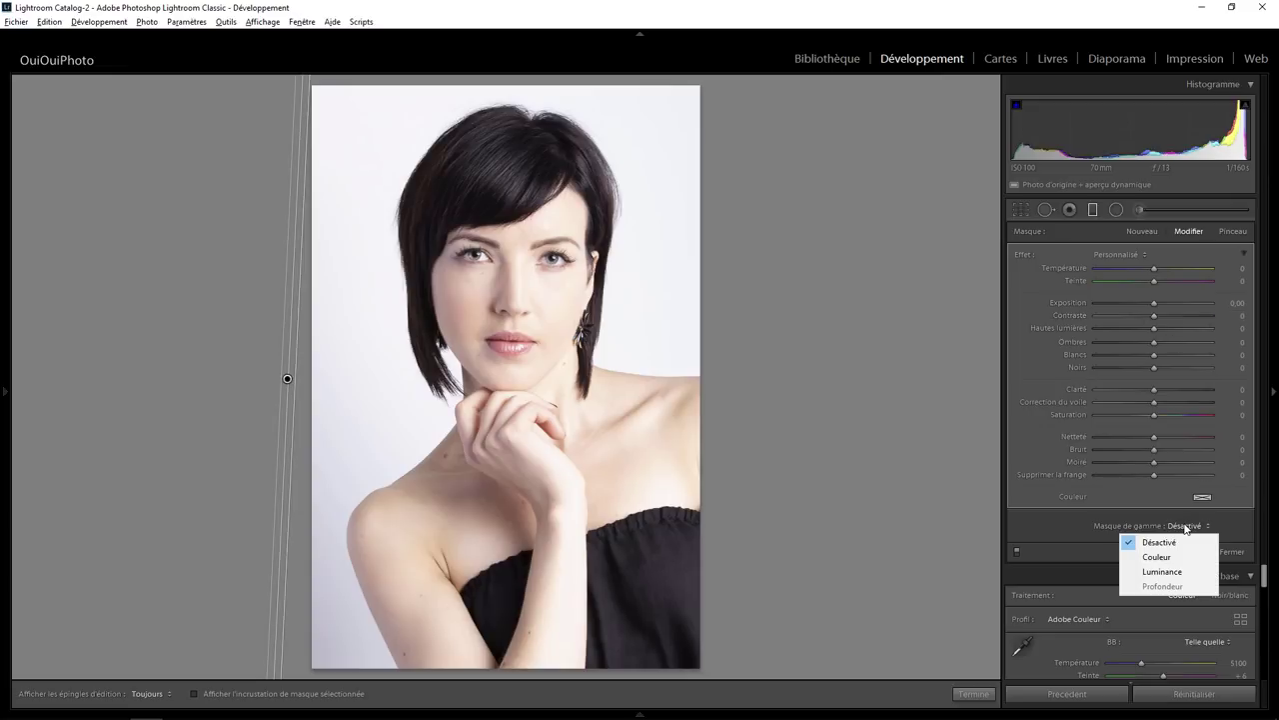
click(1169, 572)
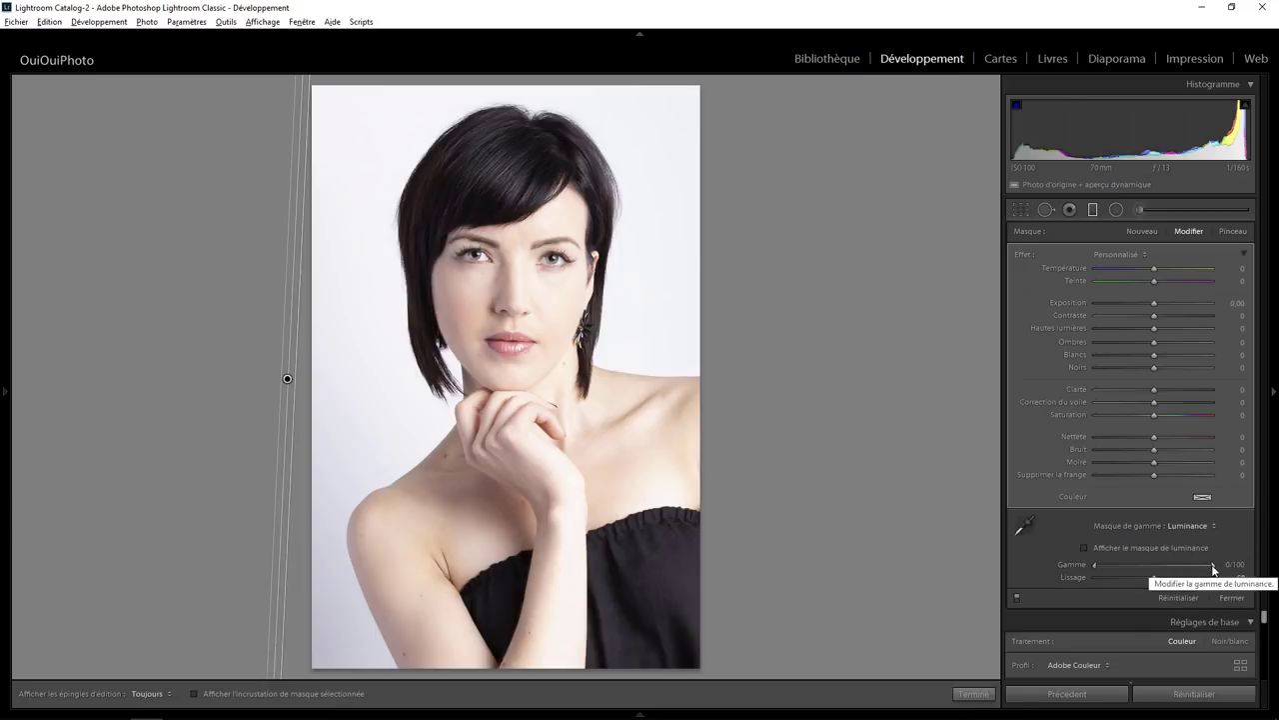
mouse_move(1213, 564)
mouse_down()
mouse_move(1103, 565)
mouse_move(1096, 578)
mouse_up()
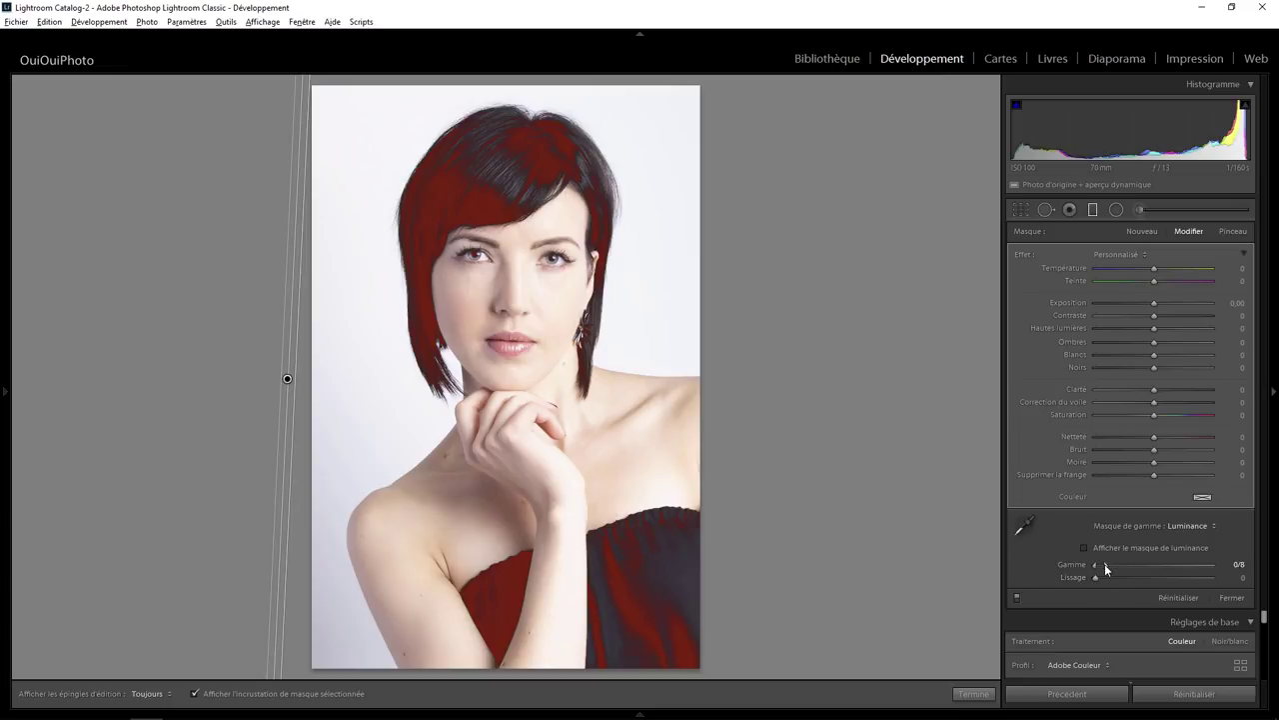
mouse_move(1104, 564)
mouse_down()
mouse_move(1121, 566)
mouse_move(1108, 568)
mouse_up()
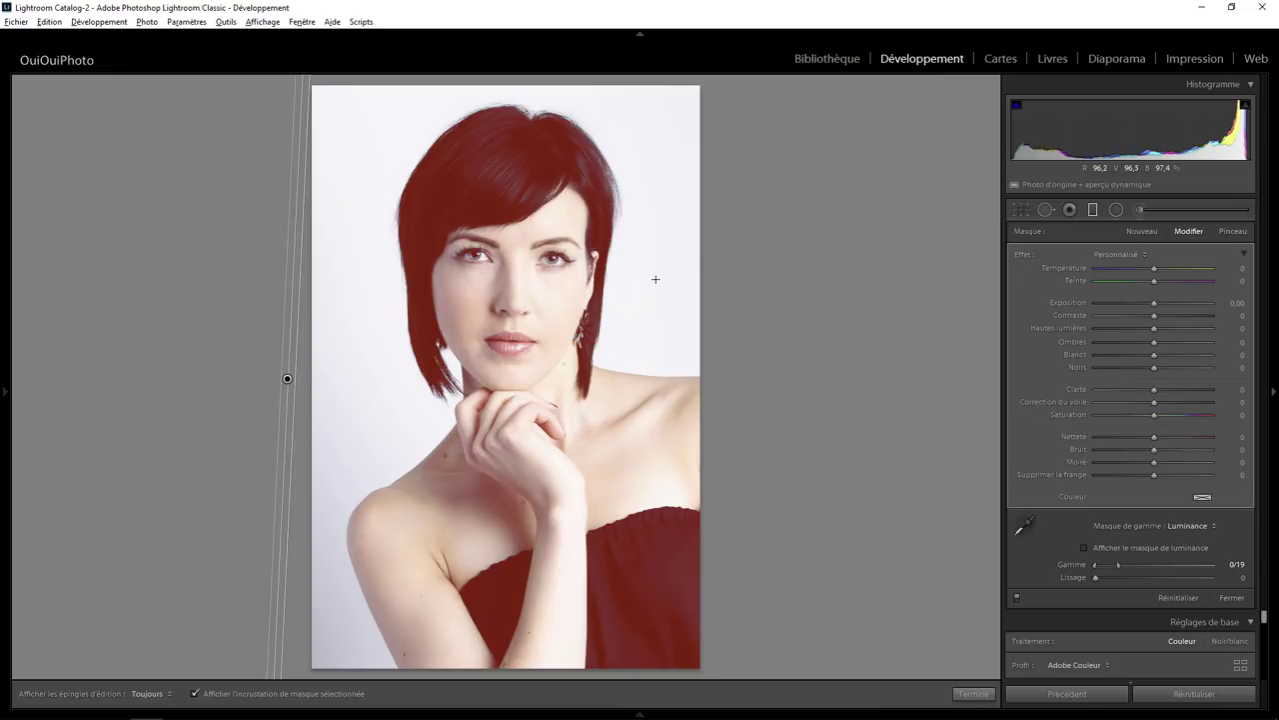
Erase the graduated filter's mask from around the eyes using the brush in erase mode.
click(1229, 232)
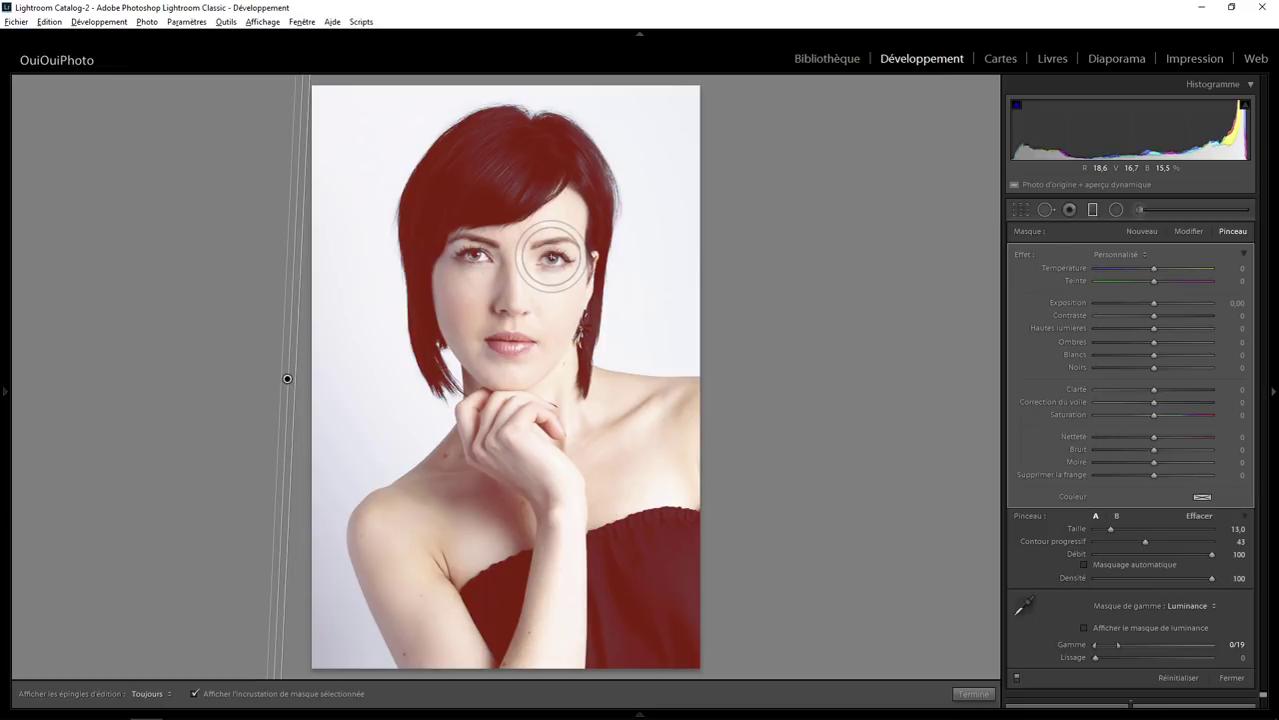
key(alt)
key(h)
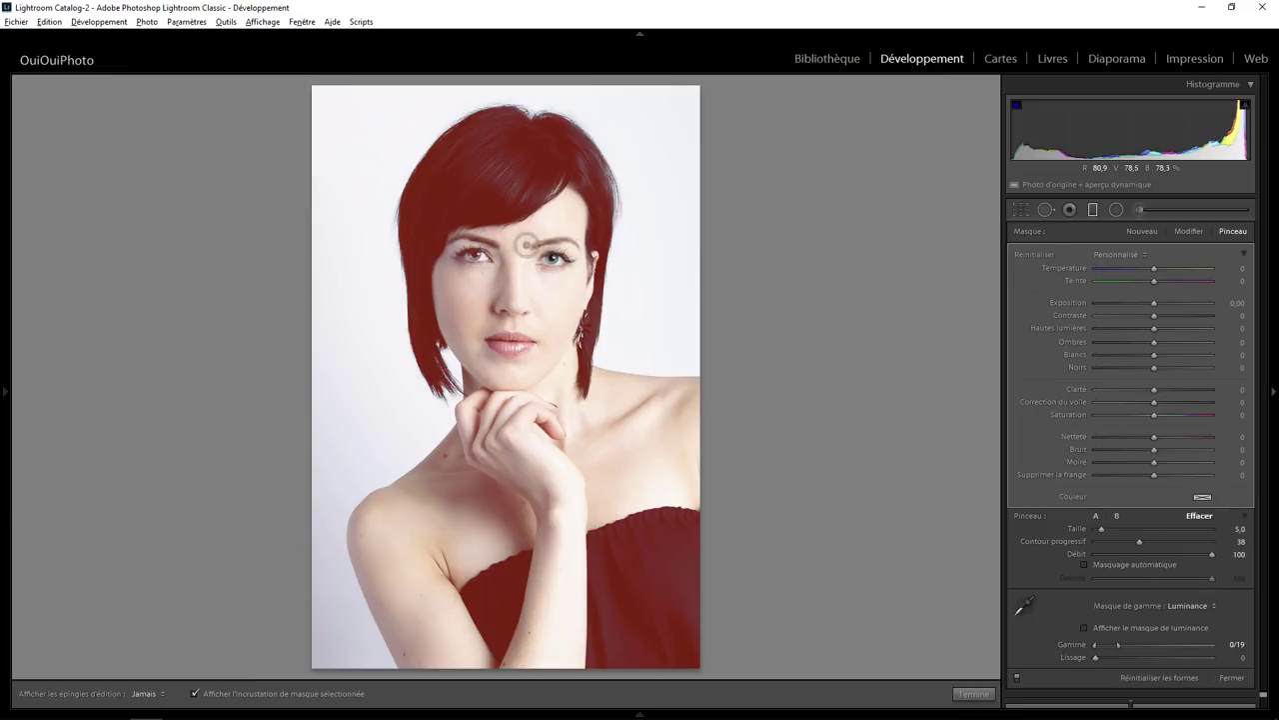
drag(527, 244, 483, 259)
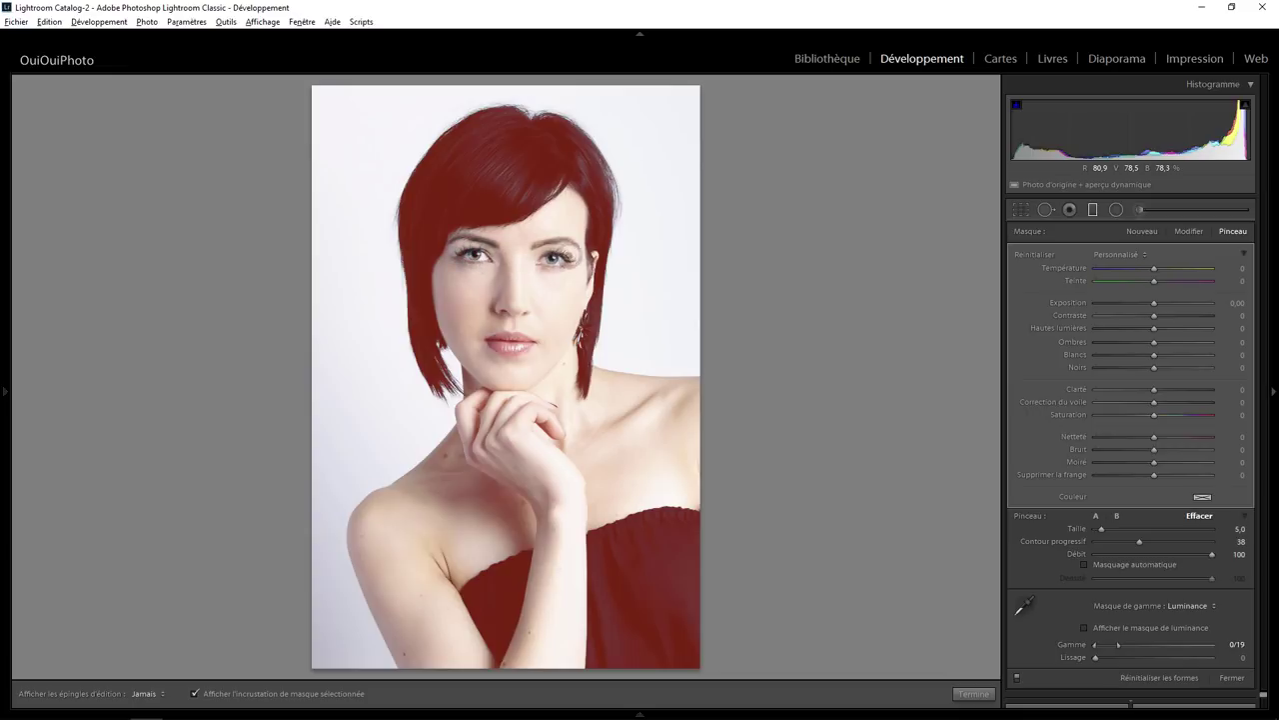
key(h)
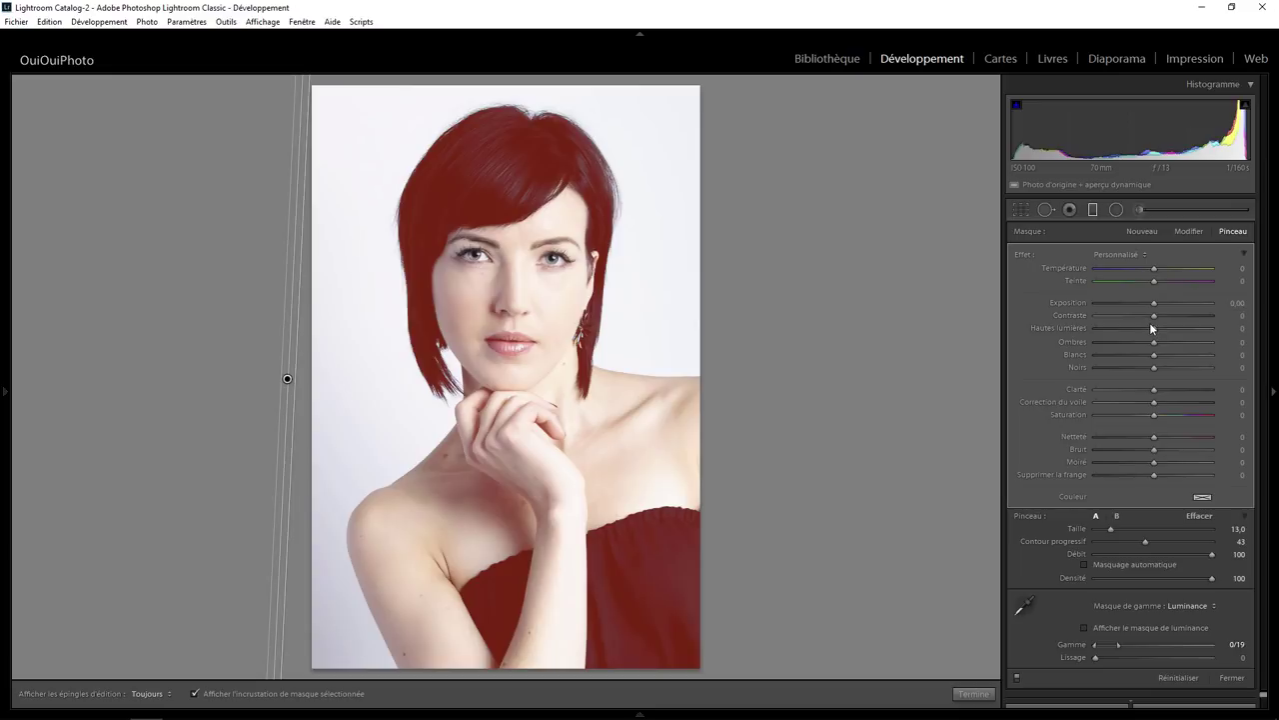
key(o)
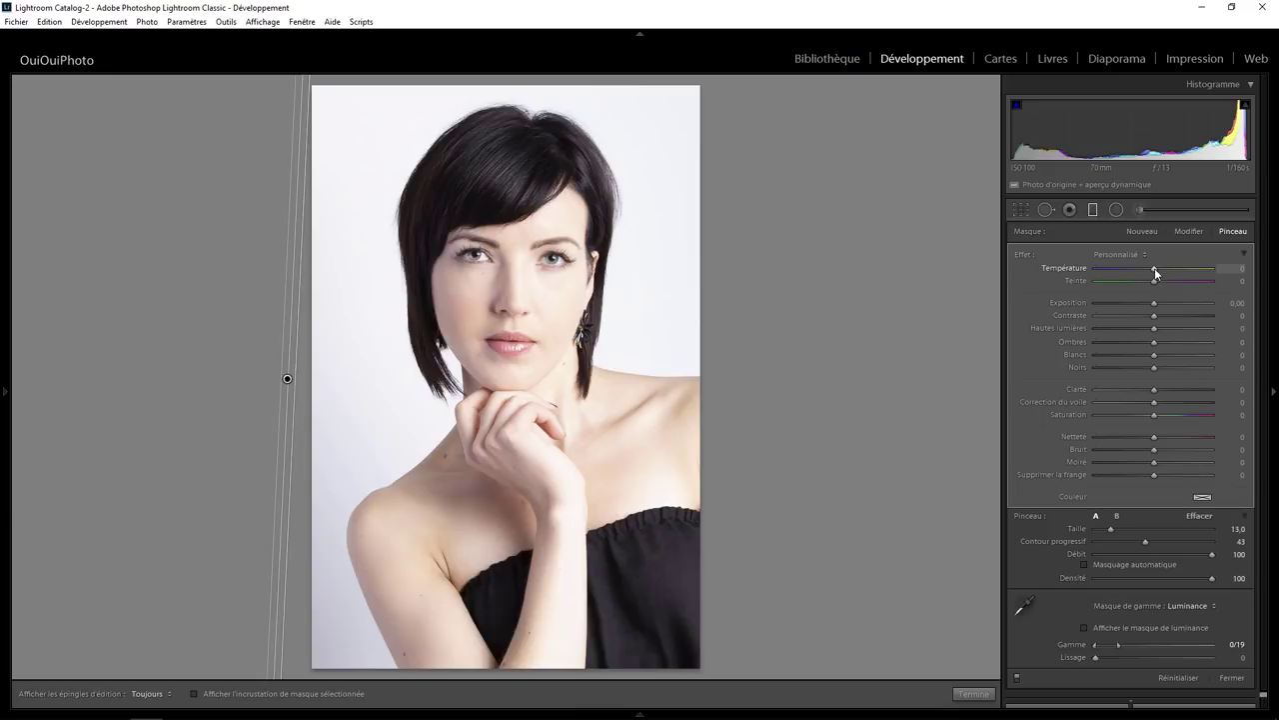
drag(1155, 270, 1105, 270)
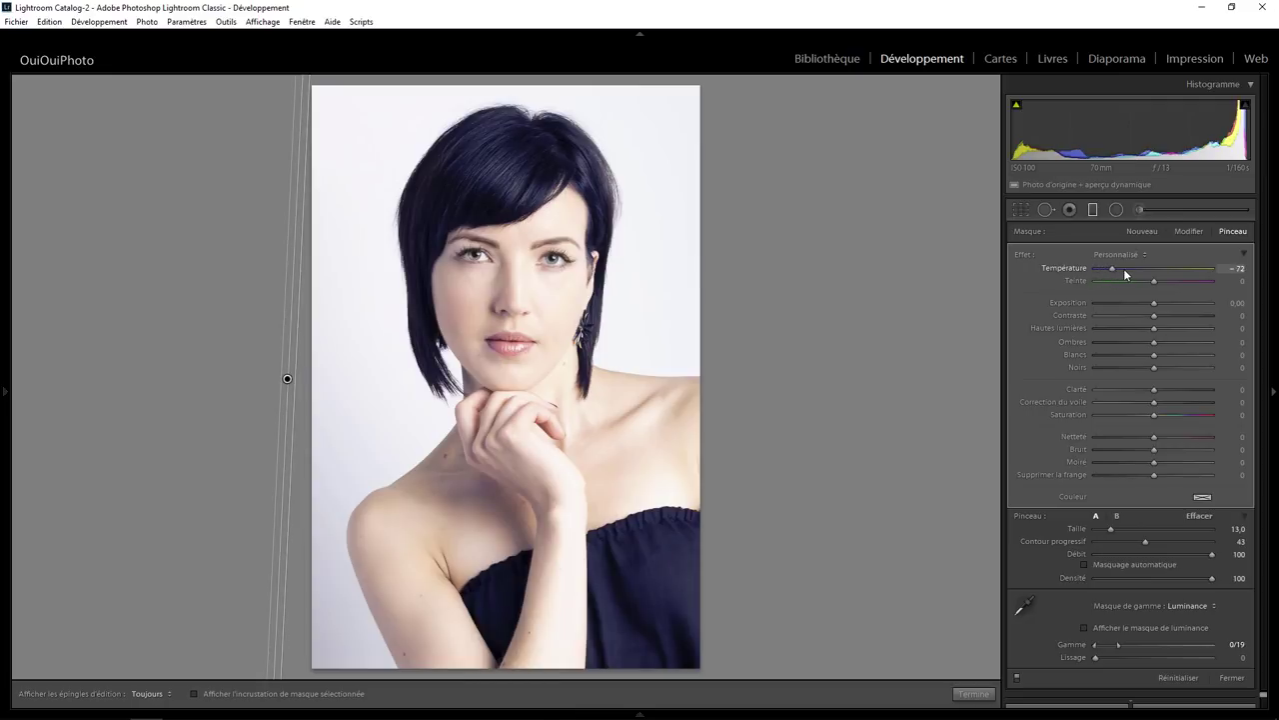
drag(1124, 270, 1126, 268)
double_click(1126, 268)
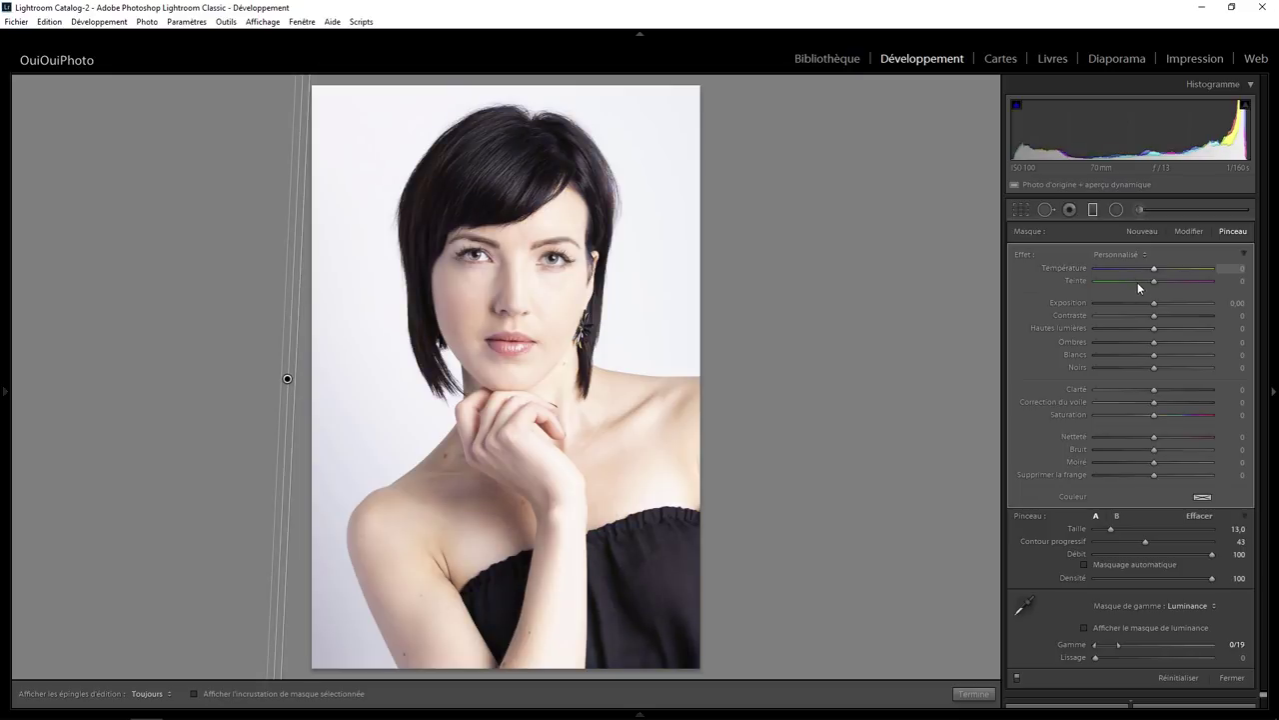
Give the filter a blue colour tint and cool its Temperature to -49.
click(1202, 497)
click(960, 497)
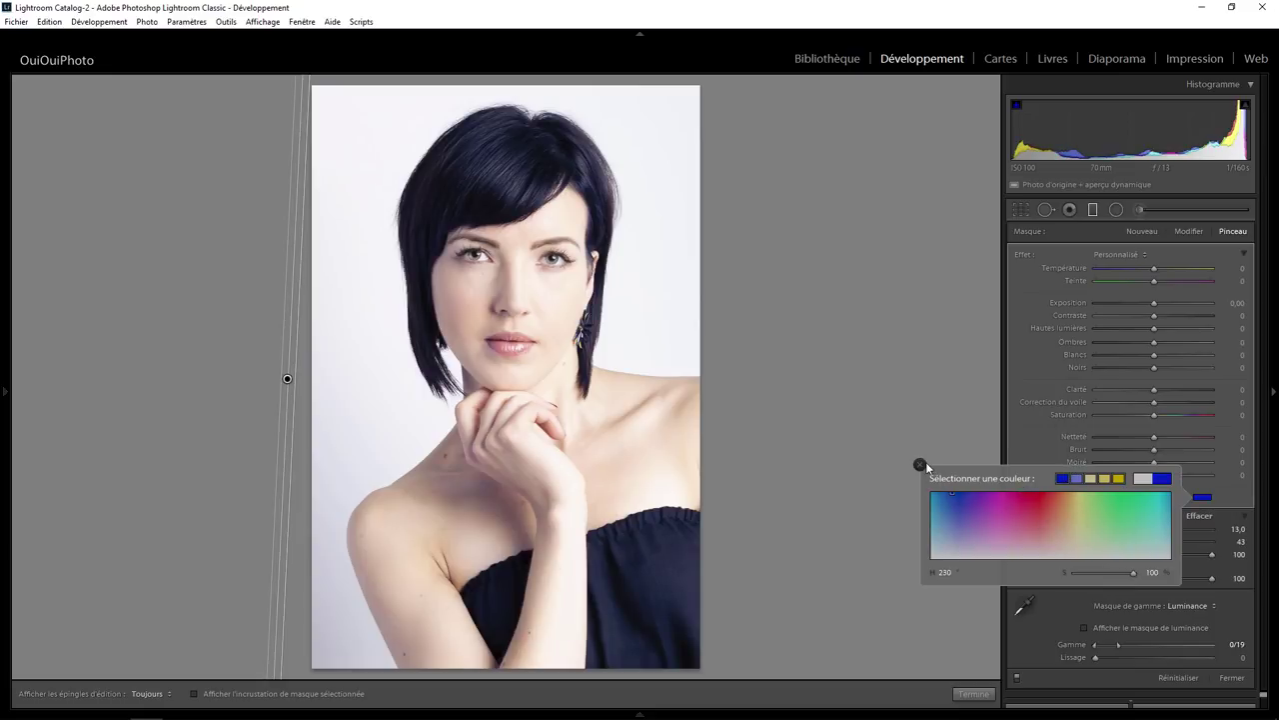
click(919, 465)
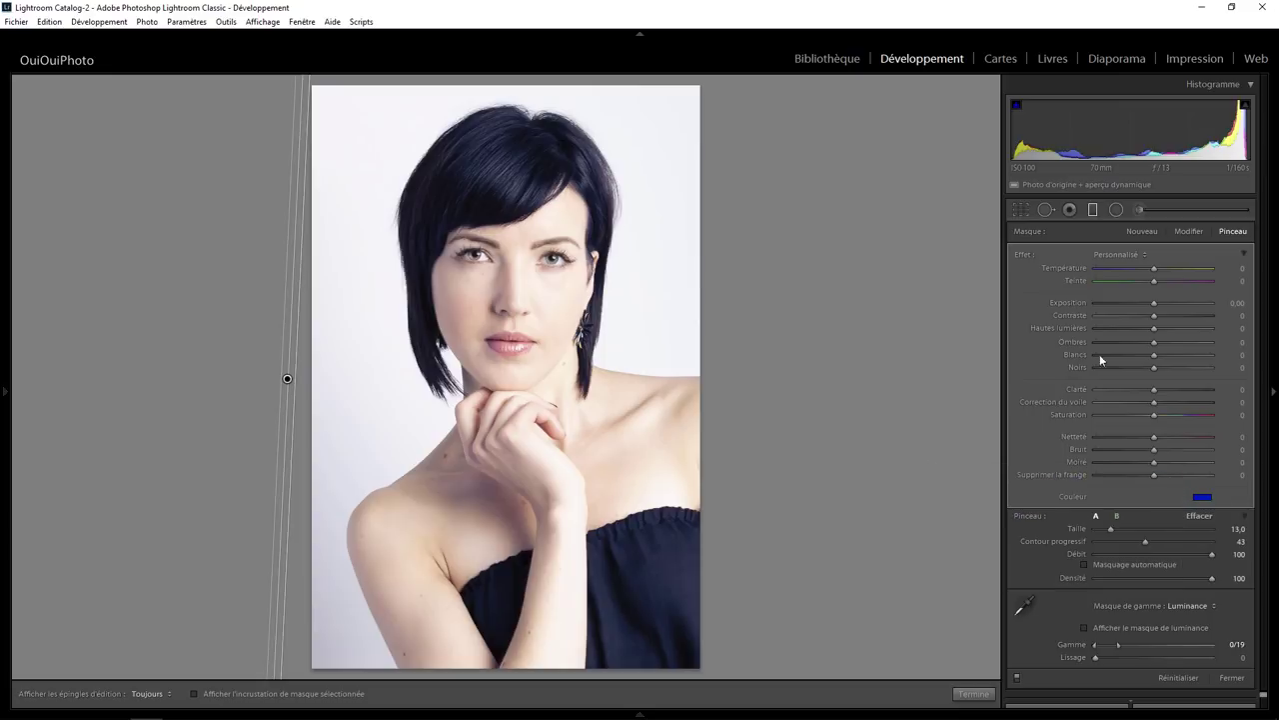
mouse_move(1155, 268)
mouse_down()
mouse_move(1099, 270)
mouse_move(1120, 268)
mouse_up()
drag(1120, 270, 1127, 268)
Collapse the filter's effects to the single Gain slider and set it to -24.
click(1244, 253)
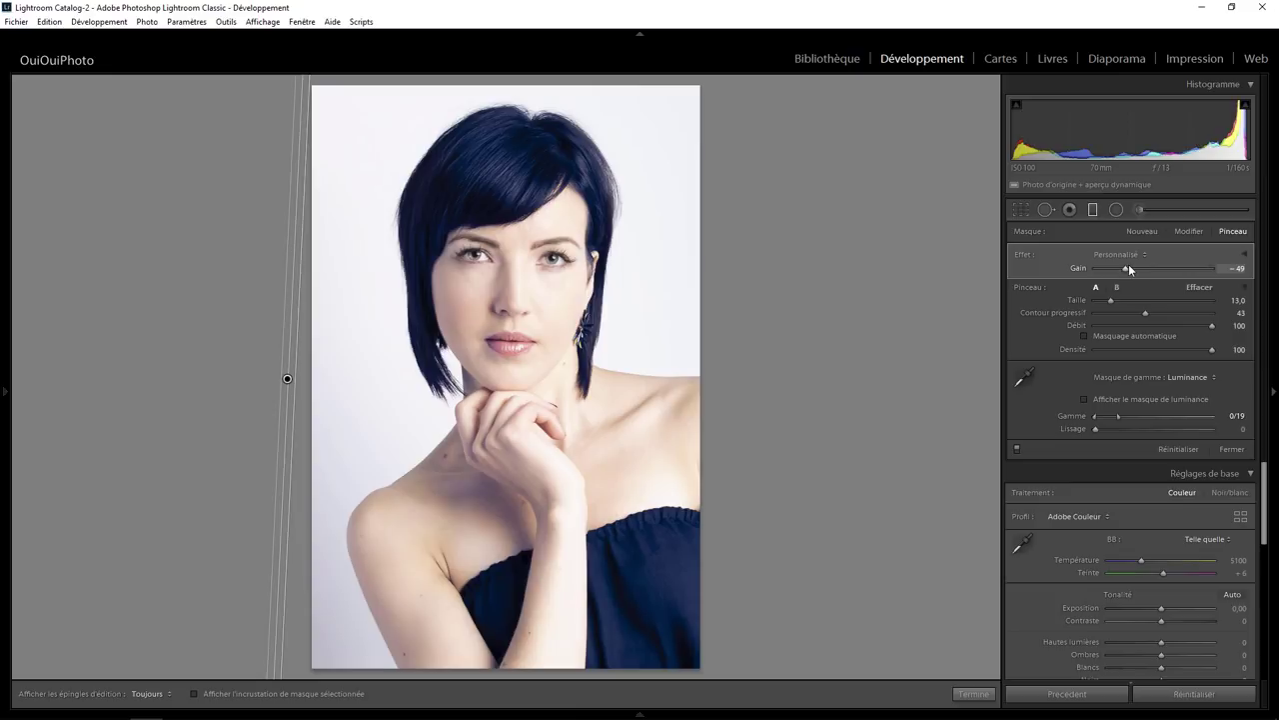
mouse_move(1127, 270)
mouse_down()
mouse_move(1200, 263)
mouse_move(1086, 266)
mouse_move(1246, 276)
mouse_up()
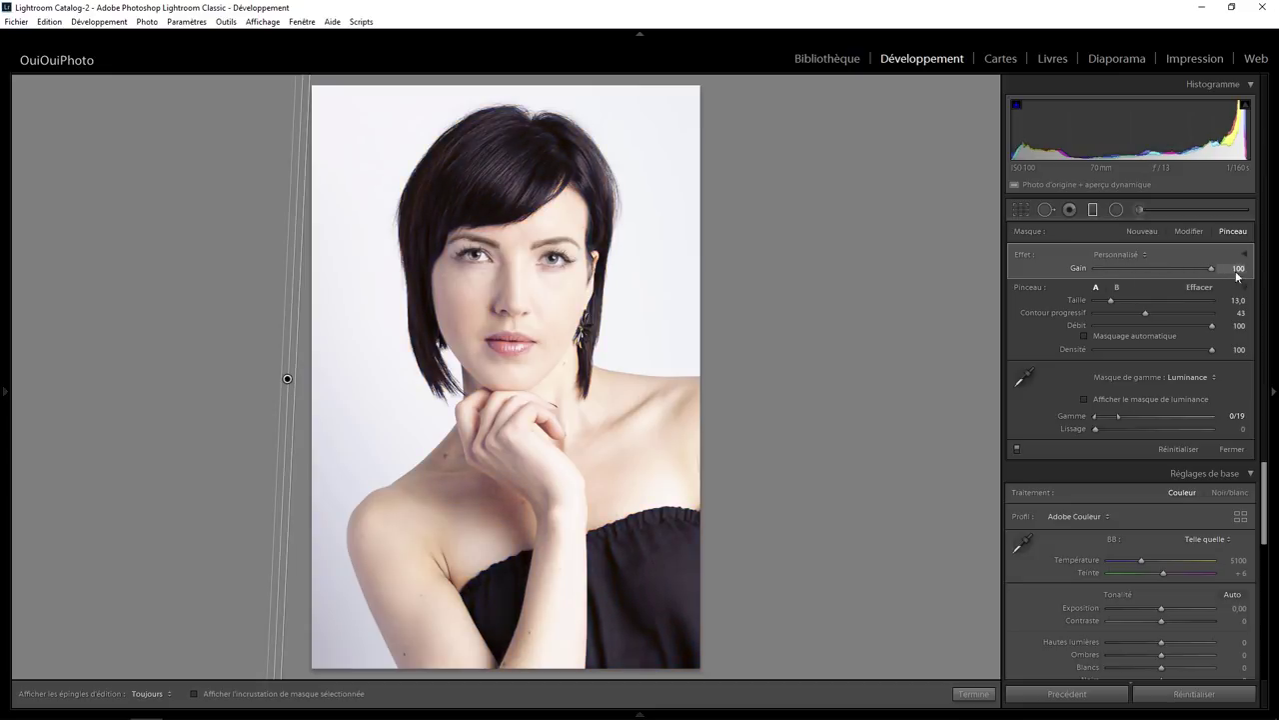
mouse_move(1127, 265)
mouse_down()
mouse_move(1082, 262)
mouse_move(1190, 265)
mouse_move(1141, 269)
mouse_up()
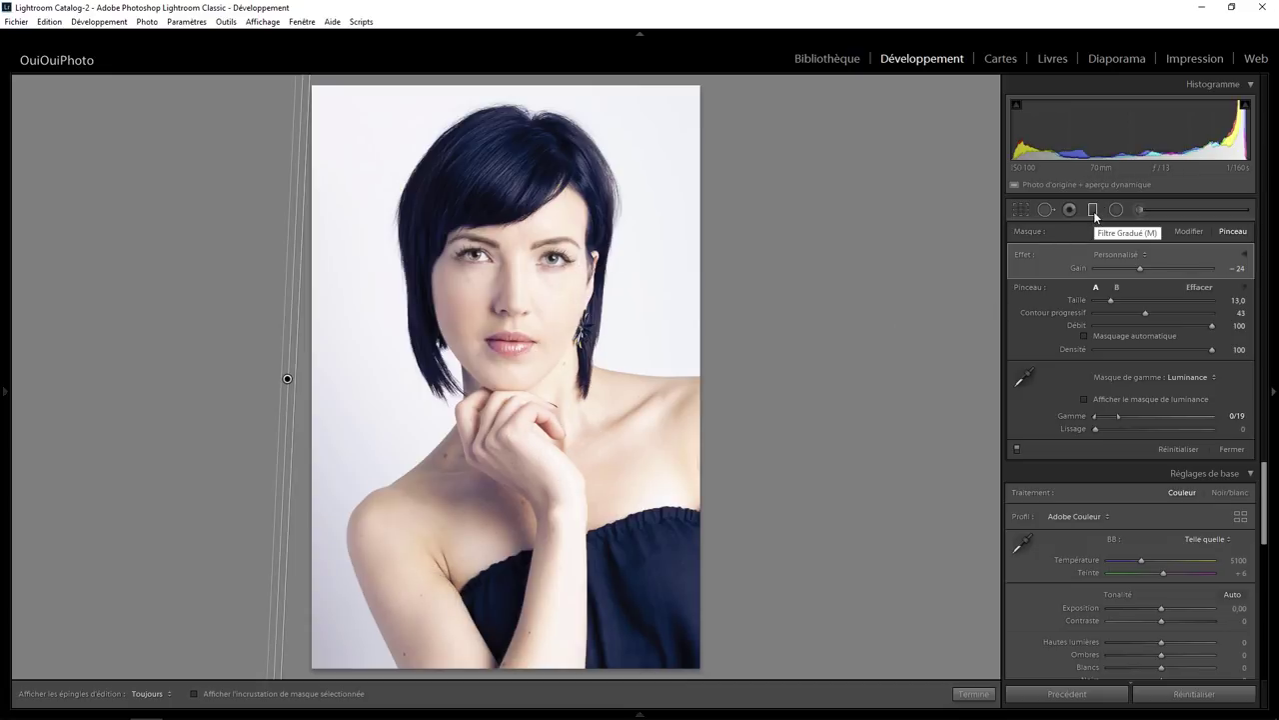
Pick the Adjustment Brush, enlarge it to 17, and show its mask as a red overlay.
click(1140, 211)
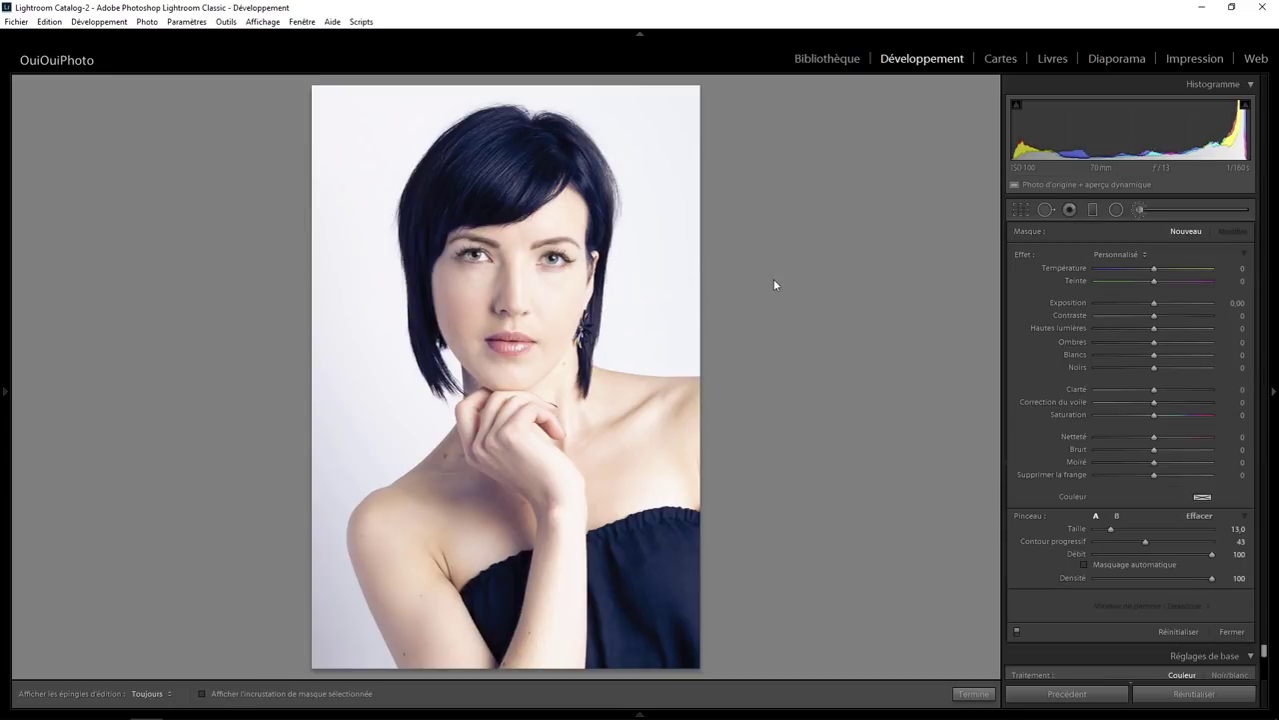
scroll(565, 279, up, 2)
scroll(575, 238, up, 2)
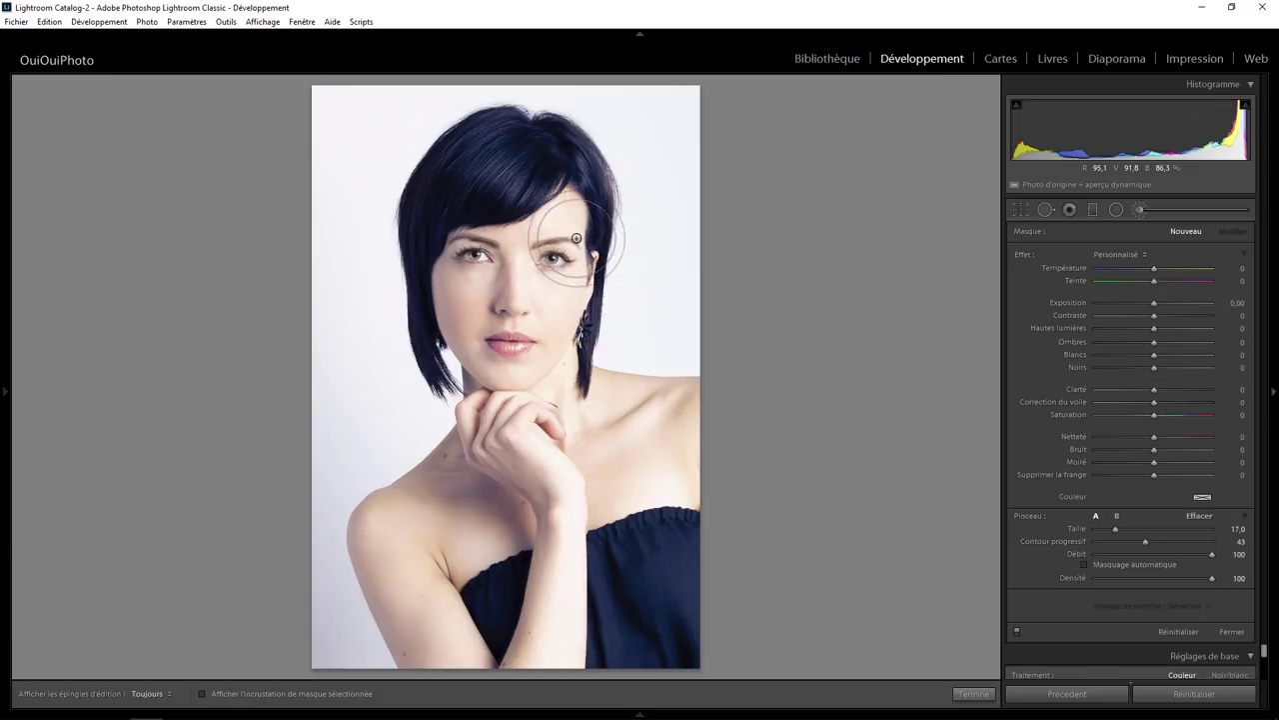
key(h)
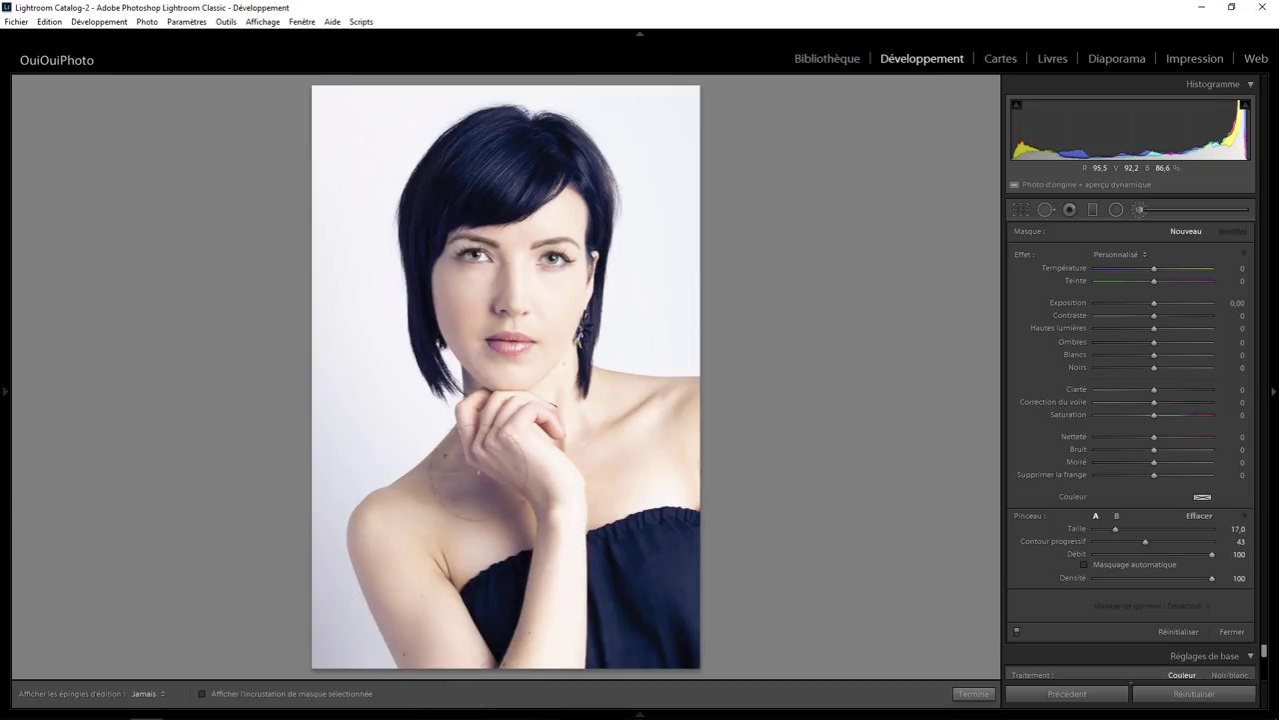
key(o)
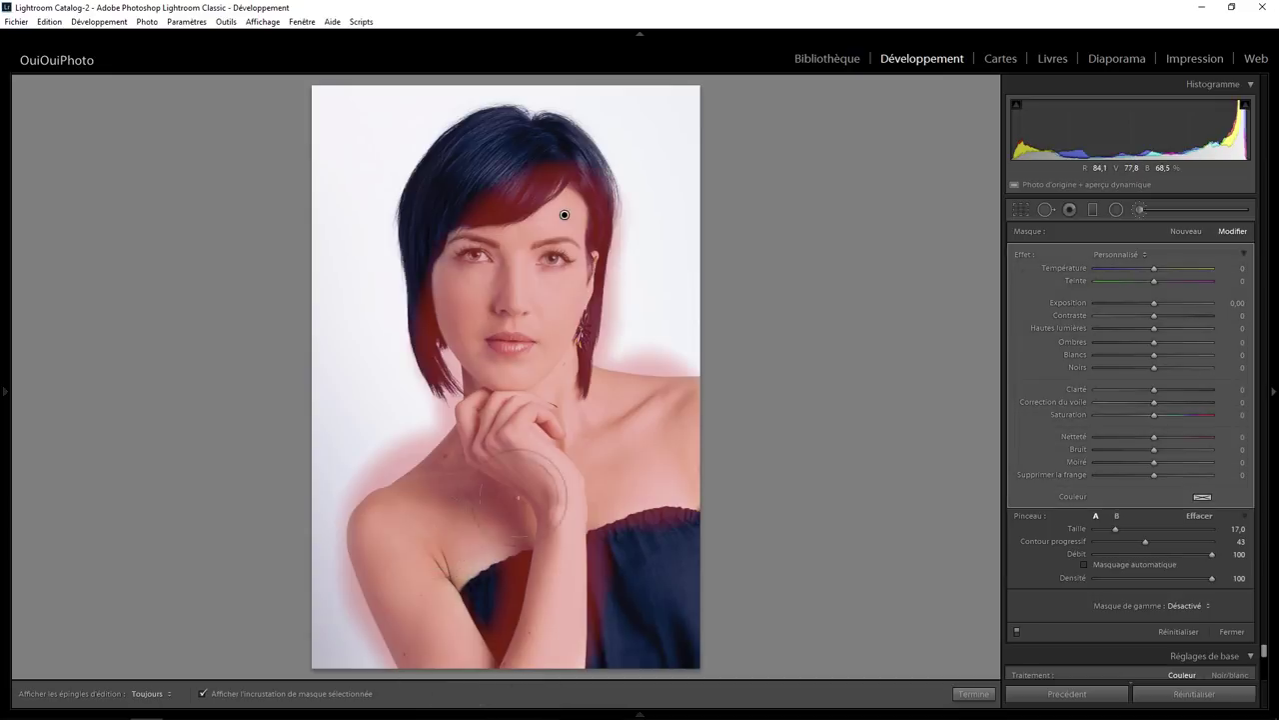
key(h)
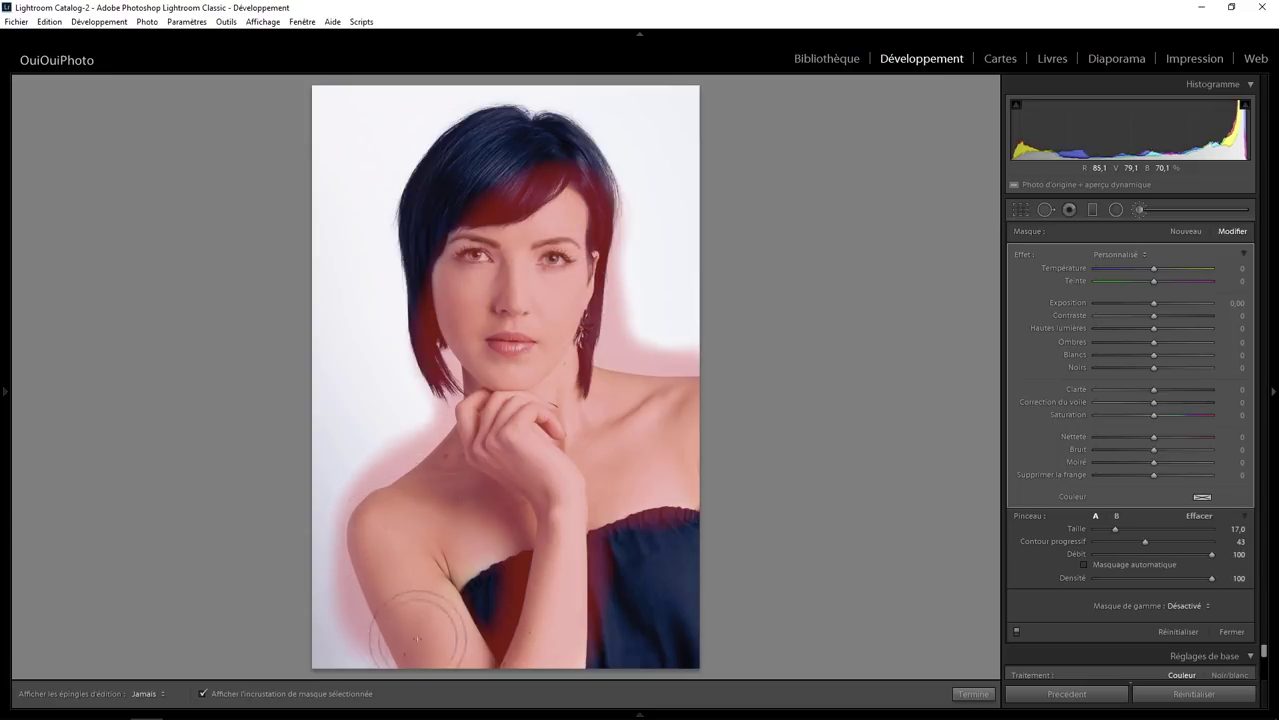
key(h)
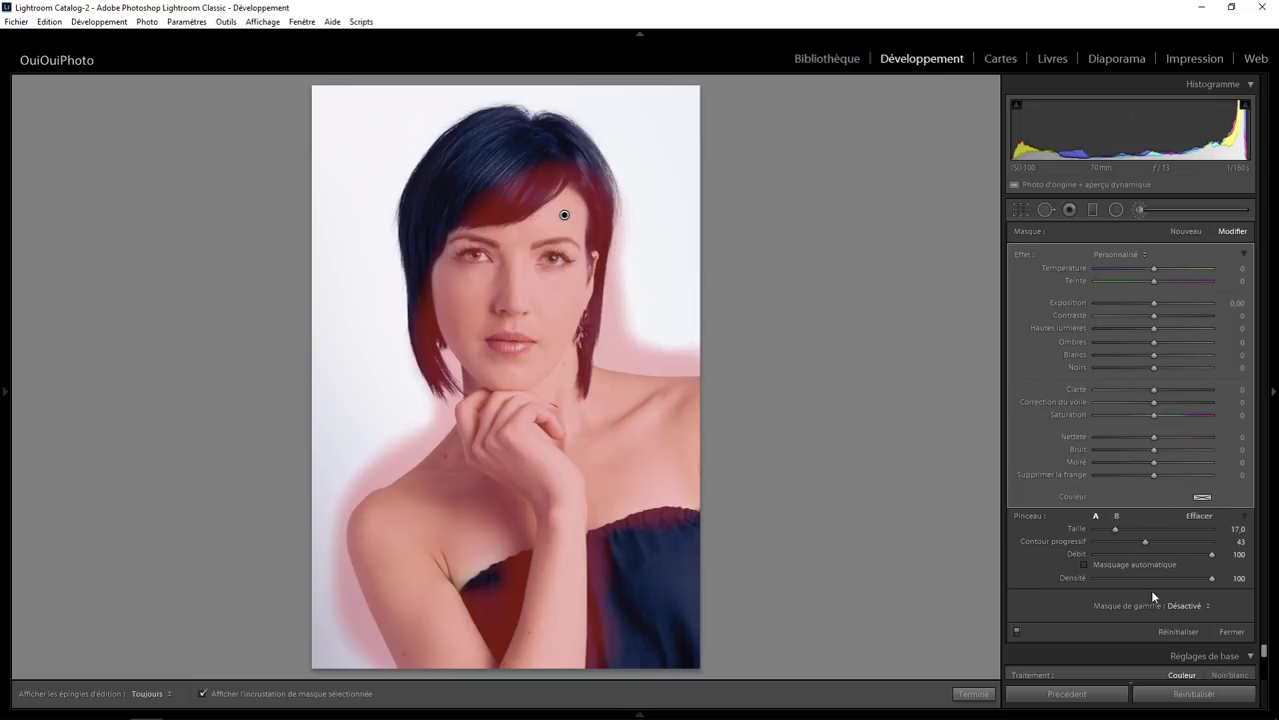
Limit the brush mask to the sampled shoulder skin colour and set Highlights to -55.
click(1198, 606)
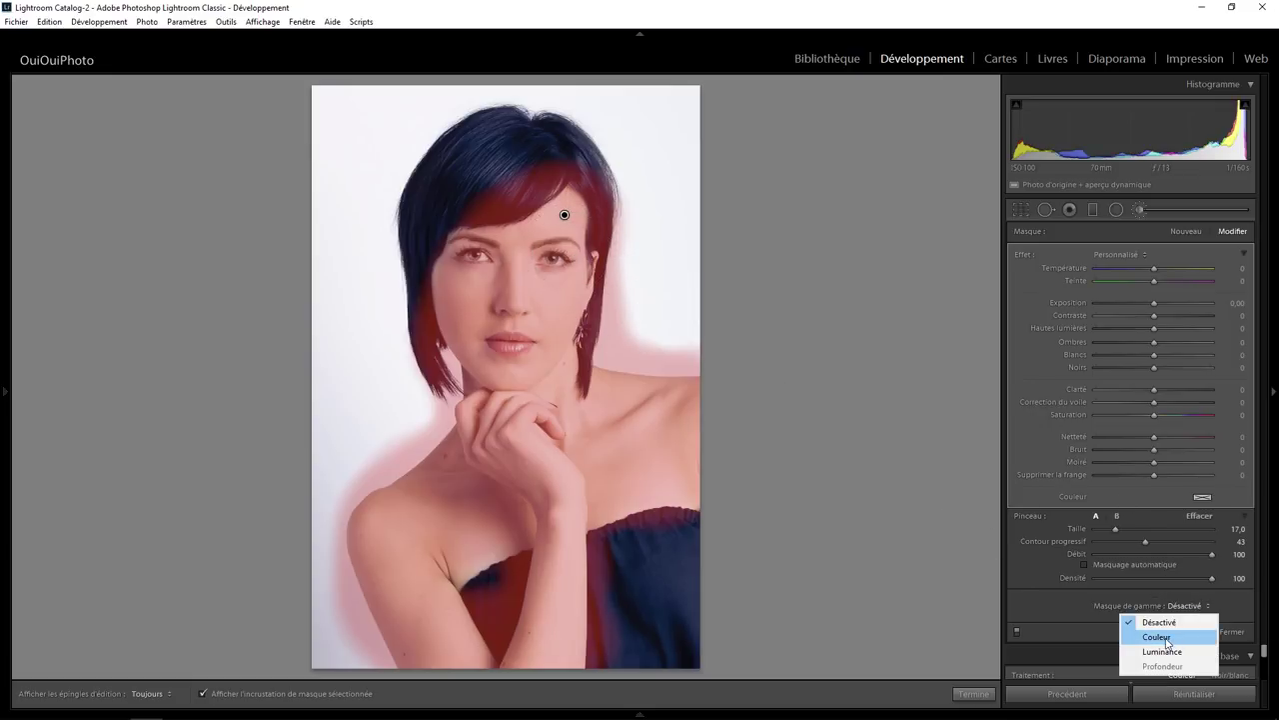
click(1165, 636)
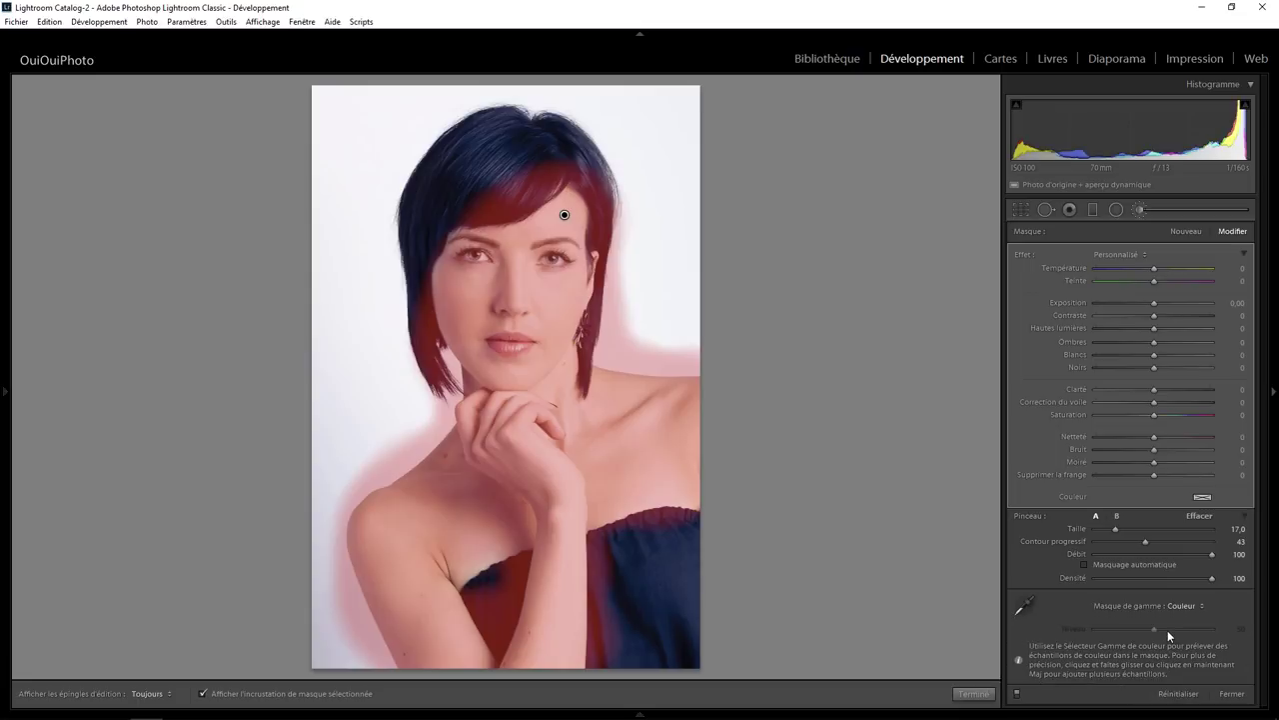
click(1024, 592)
mouse_move(606, 450)
mouse_down()
mouse_move(677, 481)
mouse_move(689, 505)
mouse_up()
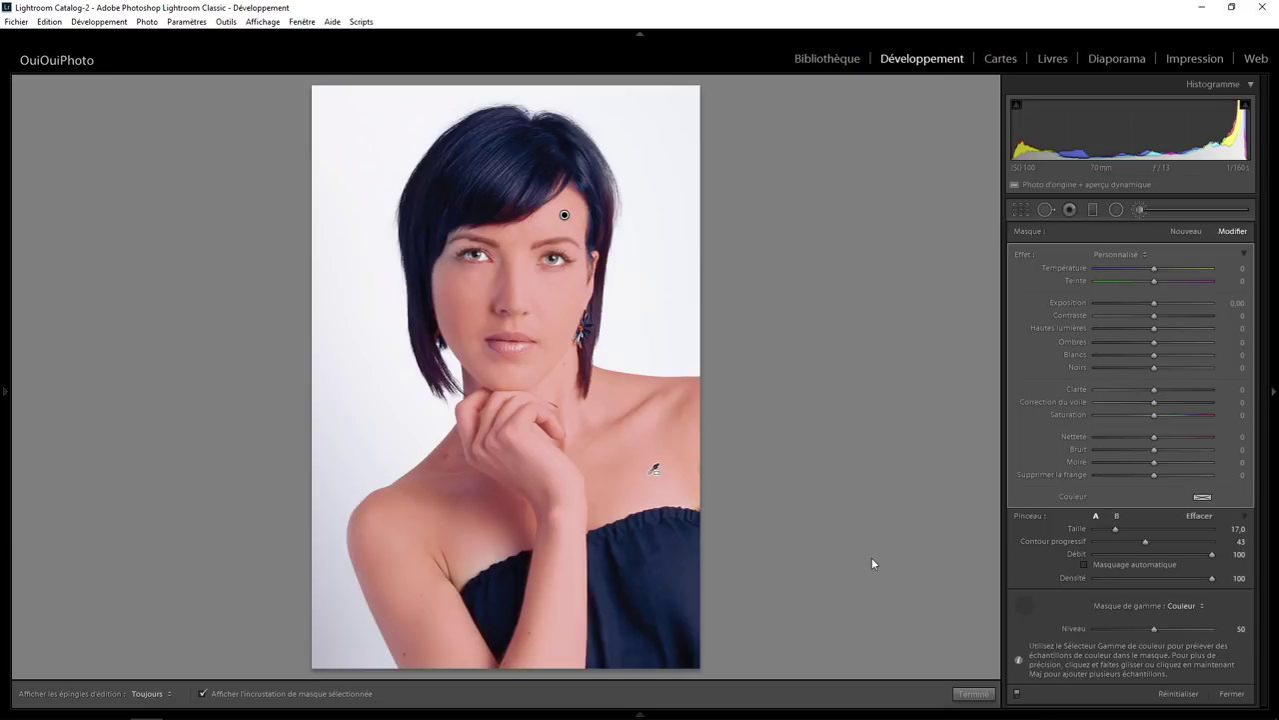
click(970, 692)
key(o)
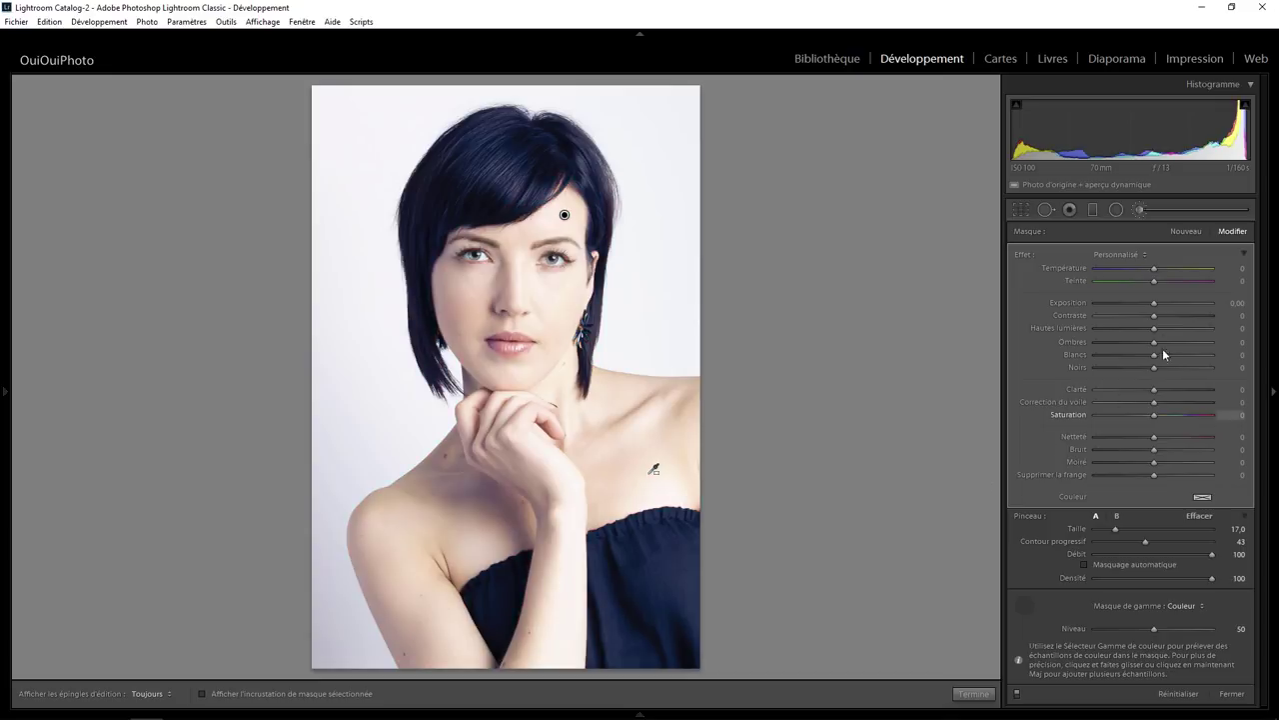
drag(1155, 330, 1123, 330)
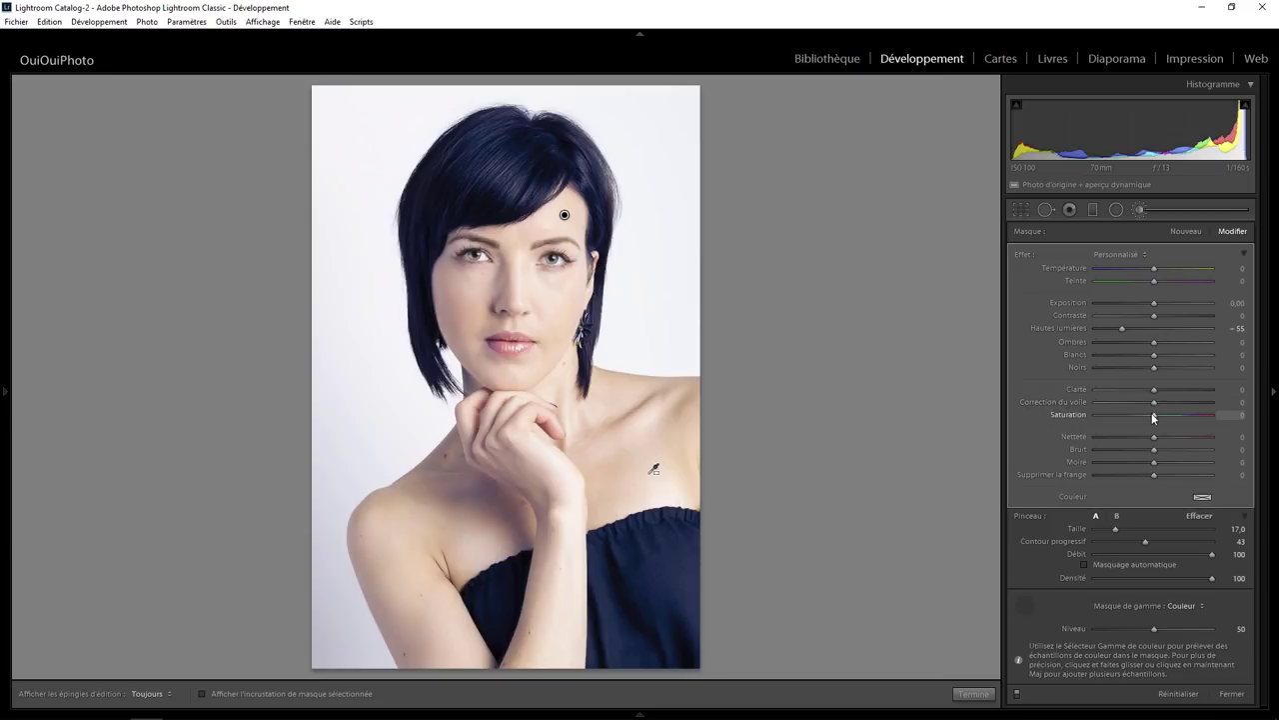
Sample the shoulder skin as the mask's tint colour and strongly desaturate it.
click(1203, 496)
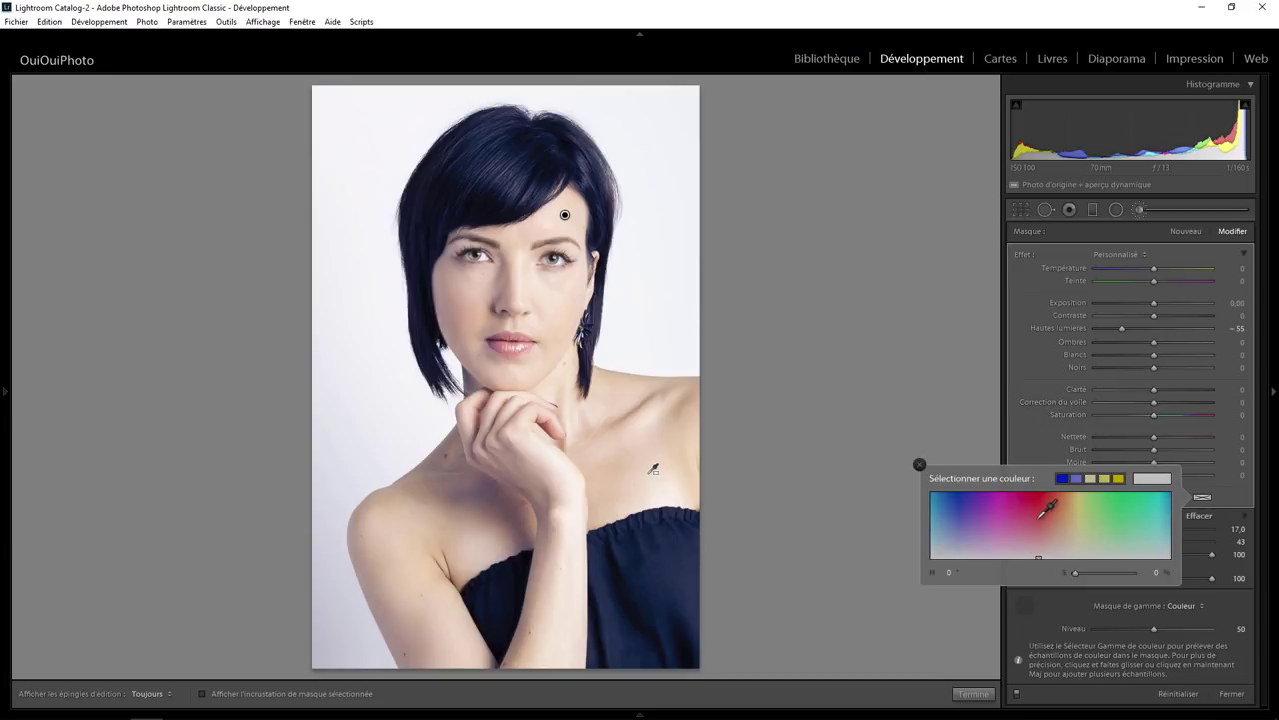
mouse_move(1049, 509)
mouse_down()
mouse_move(685, 427)
mouse_move(611, 477)
mouse_up()
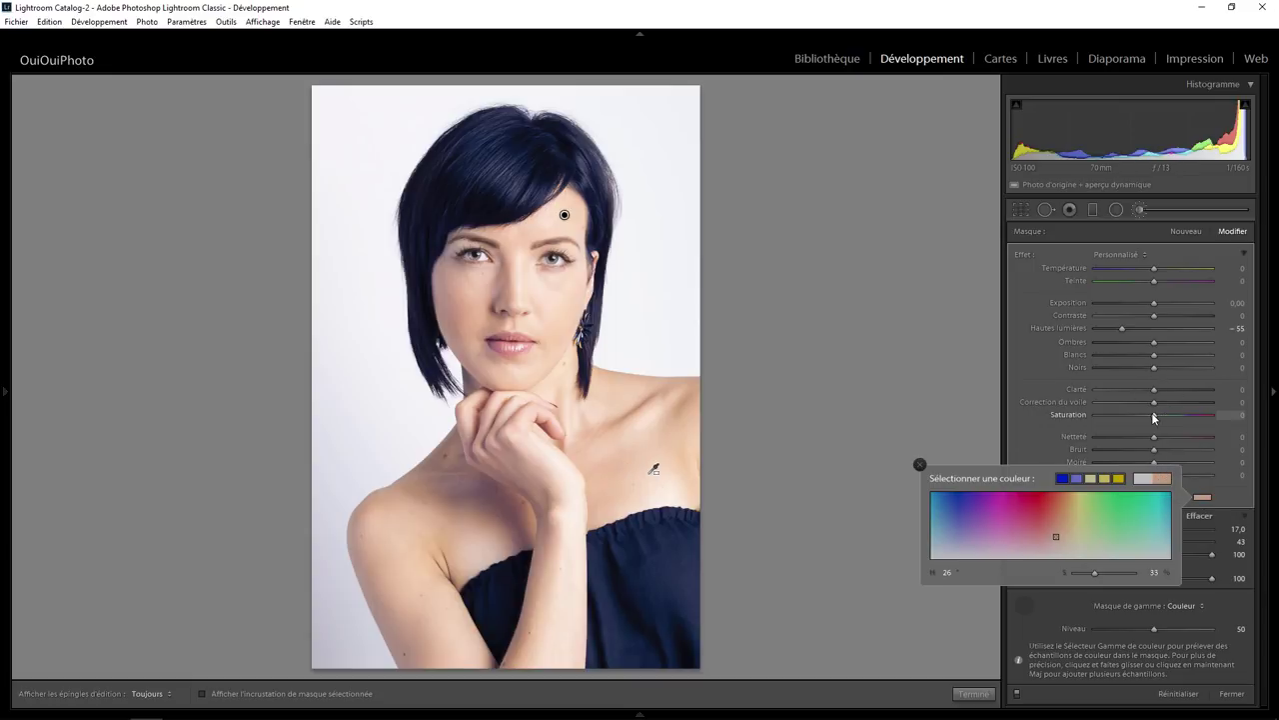
click(1096, 415)
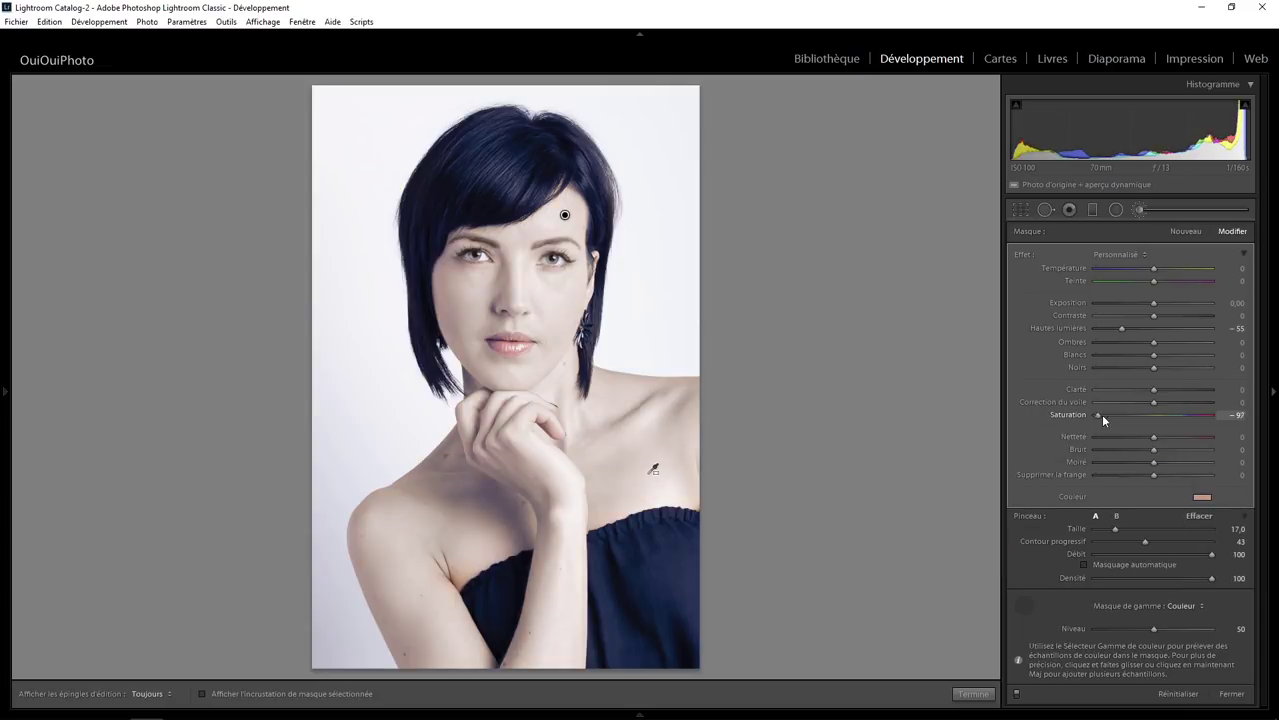
drag(1102, 414, 1105, 414)
Refine the tint colour's saturation and settle the mask's Saturation at -41.
click(1203, 496)
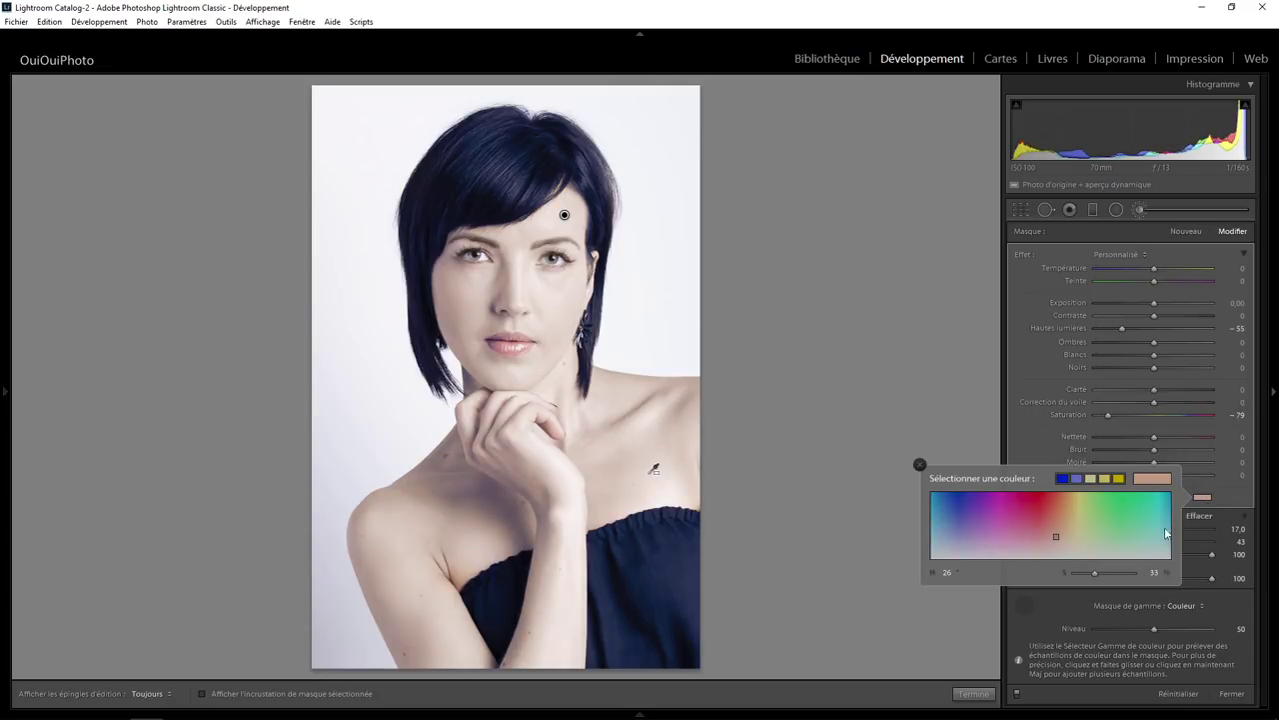
mouse_move(1097, 575)
mouse_down()
mouse_move(1119, 577)
mouse_move(1108, 573)
mouse_up()
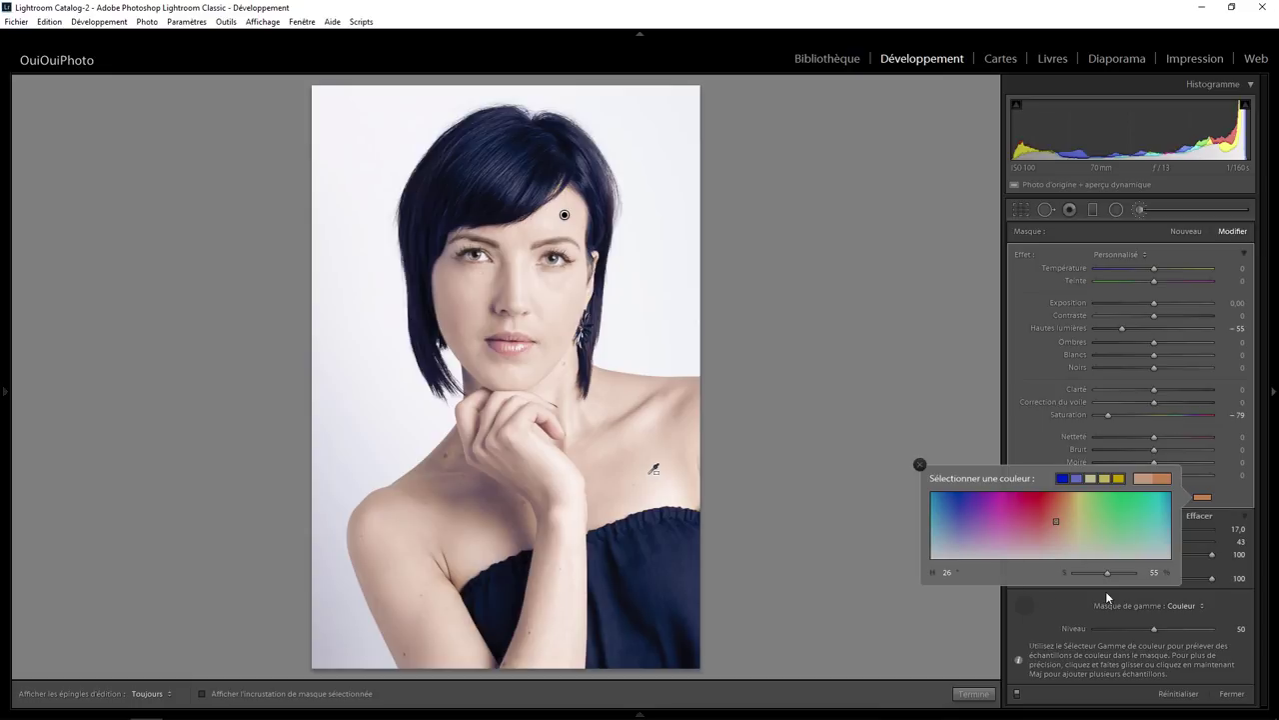
drag(1108, 573, 1117, 573)
drag(1115, 573, 1095, 574)
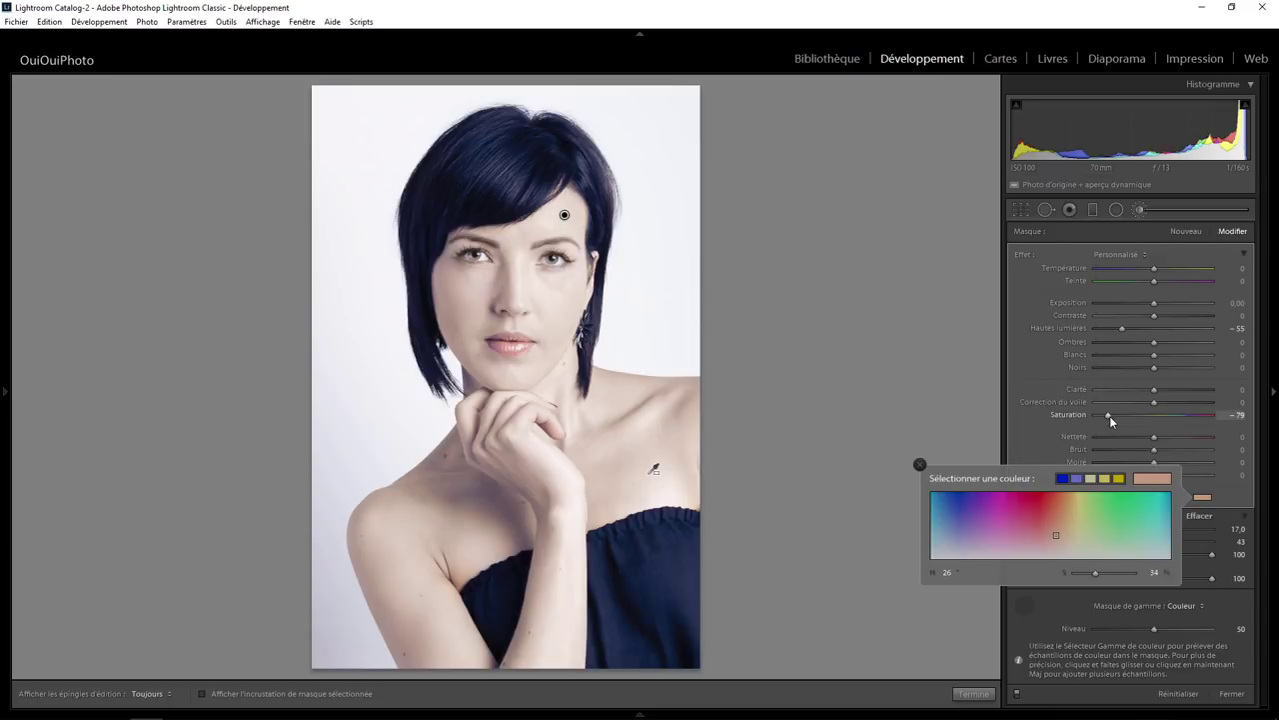
drag(1109, 416, 1131, 418)
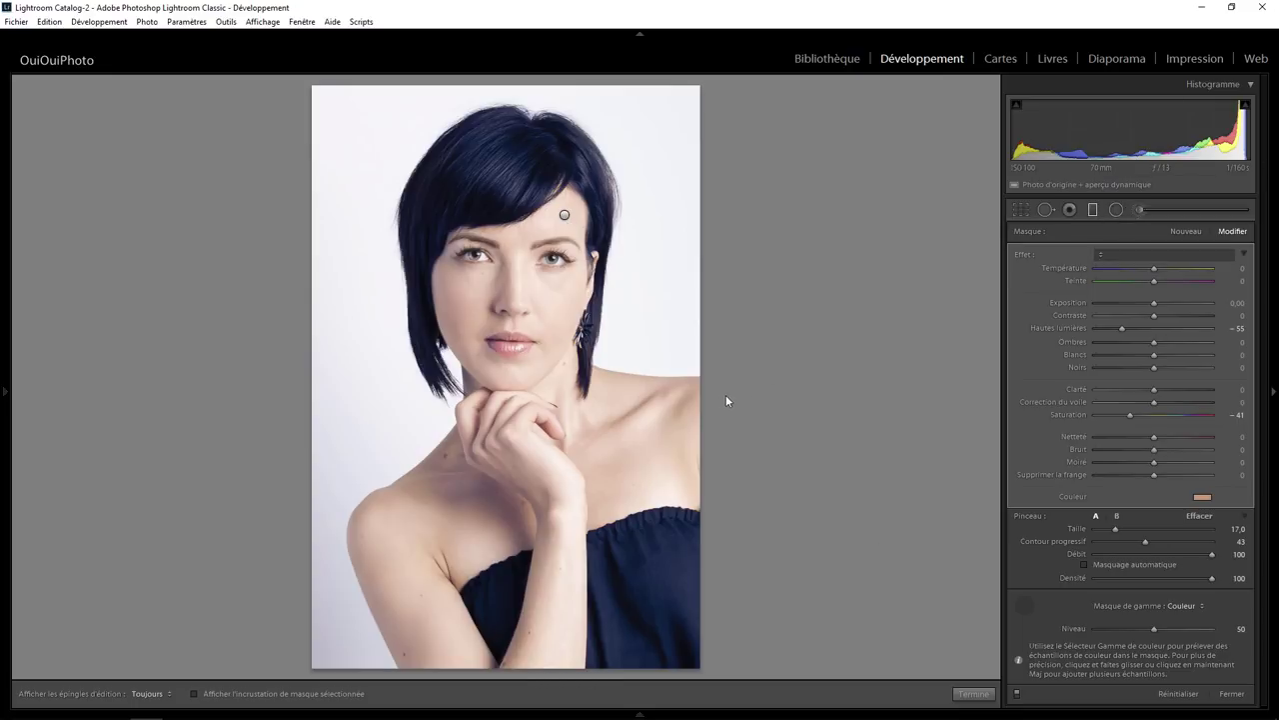
Add a second graduated filter dragged horizontally near the photo's right edge.
key(Delete)
drag(732, 401, 736, 401)
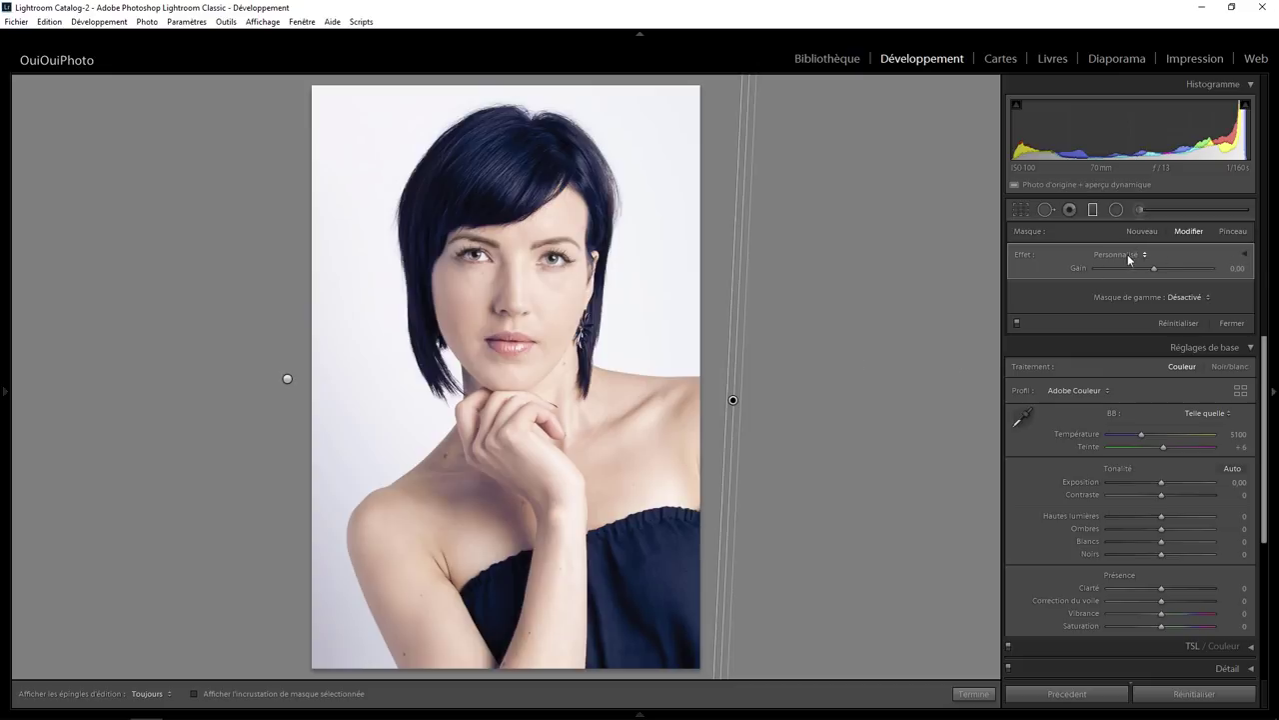
Expand the new filter's Effect section to show all sliders, Temperature through Colour.
click(1245, 255)
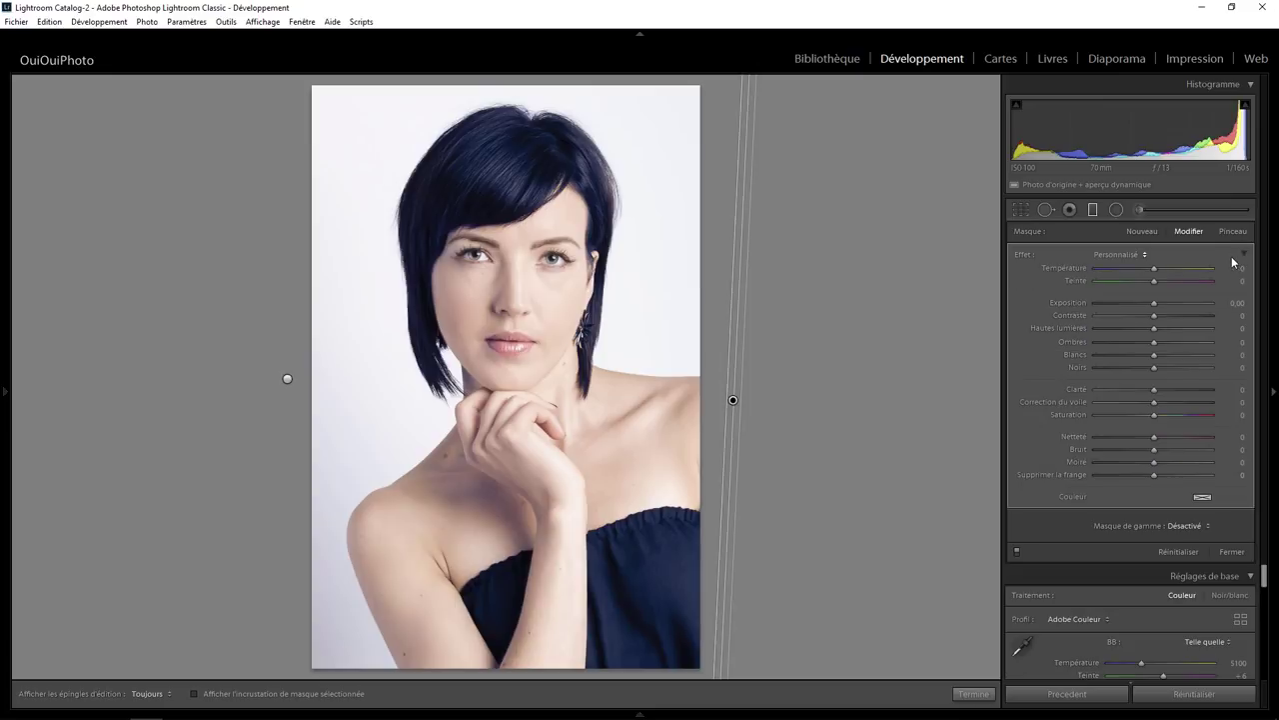